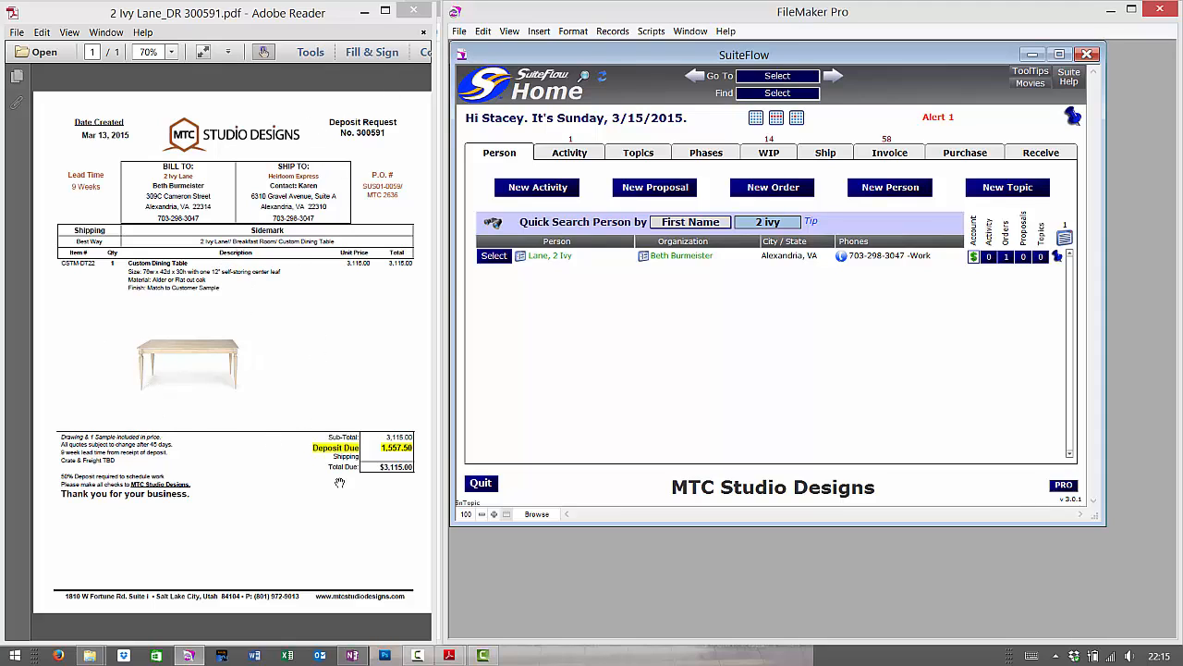
left_click(643, 363)
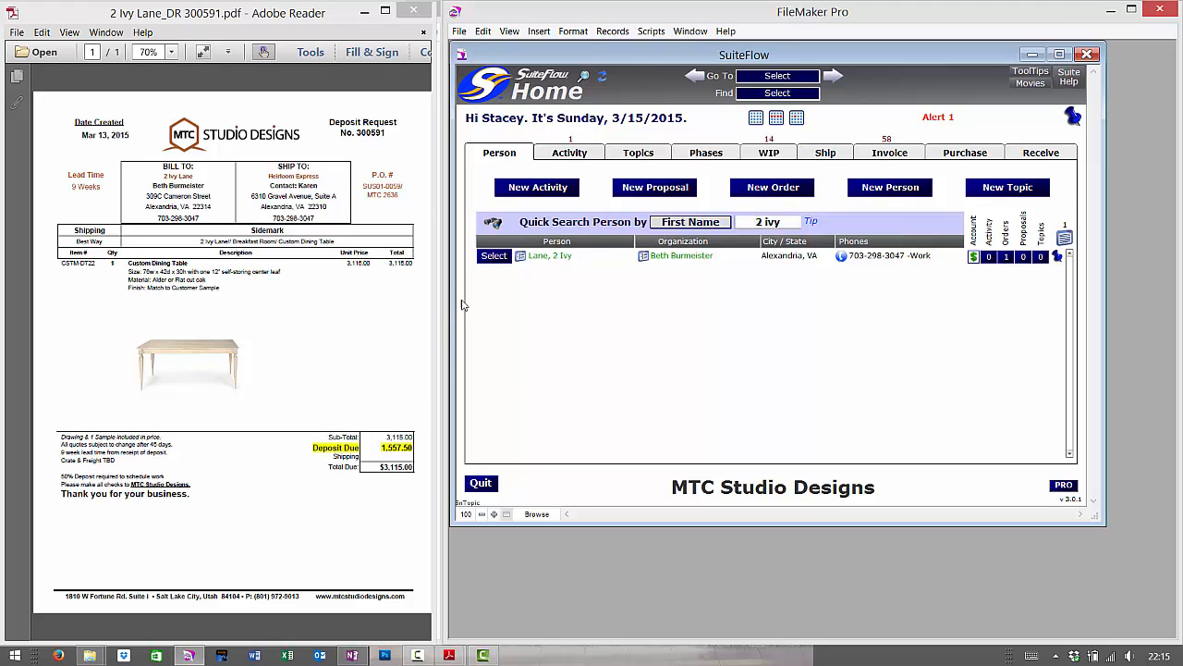
left_click(494, 257)
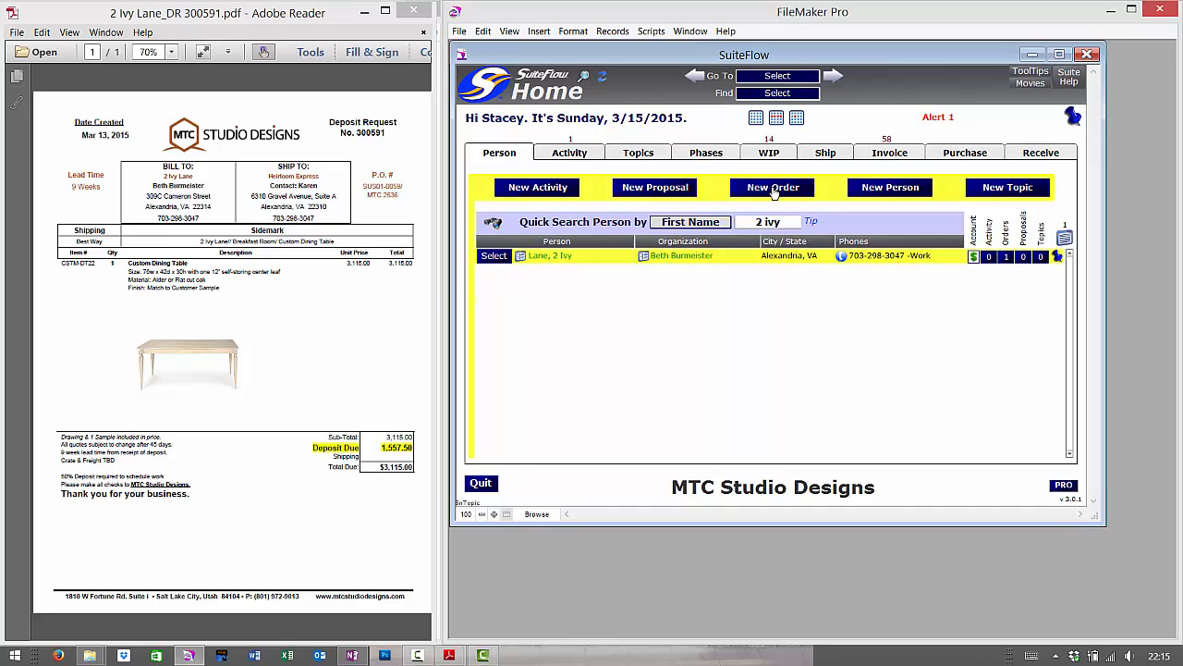
left_click(1006, 256)
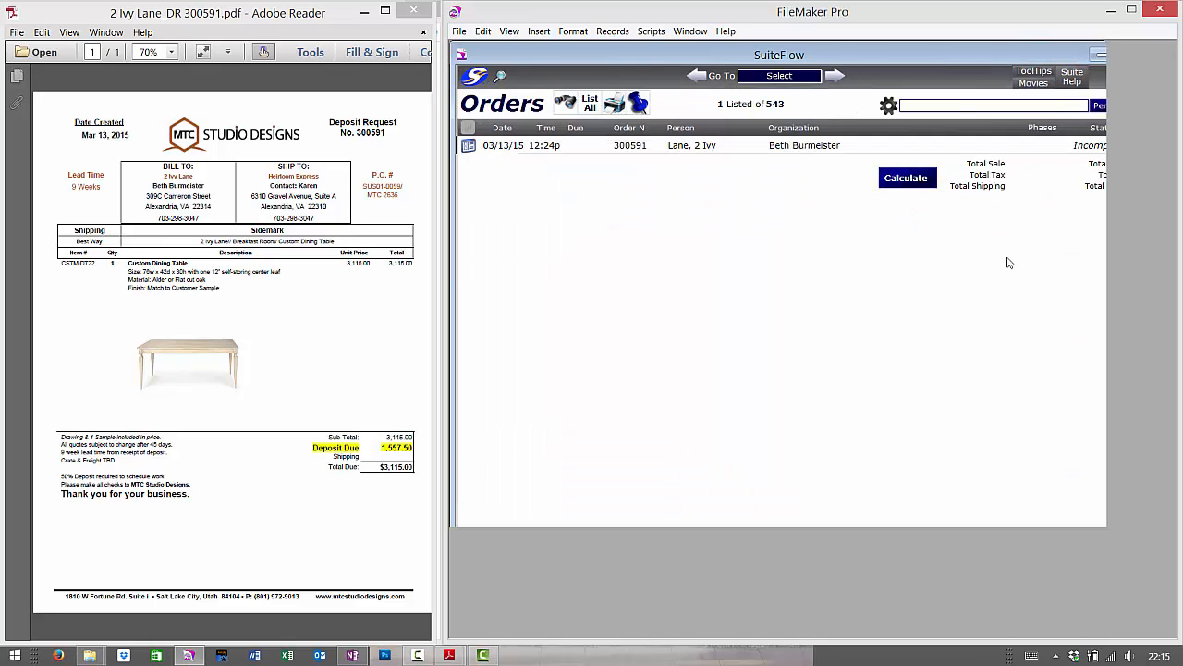
left_click(469, 146)
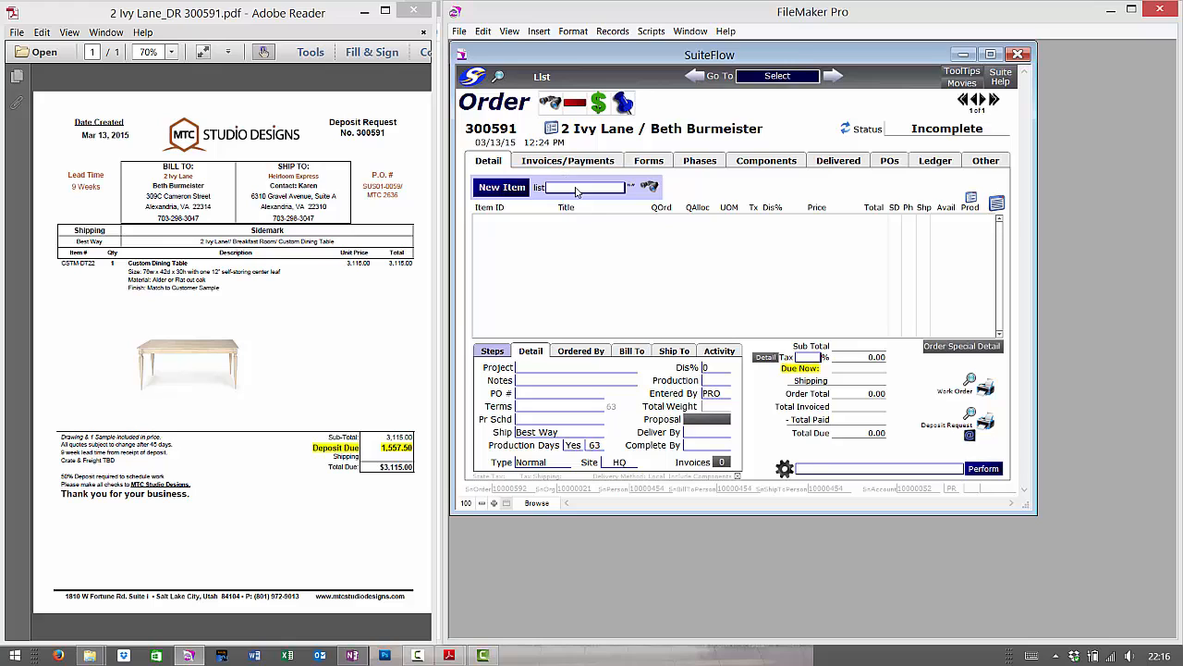
left_click(579, 188)
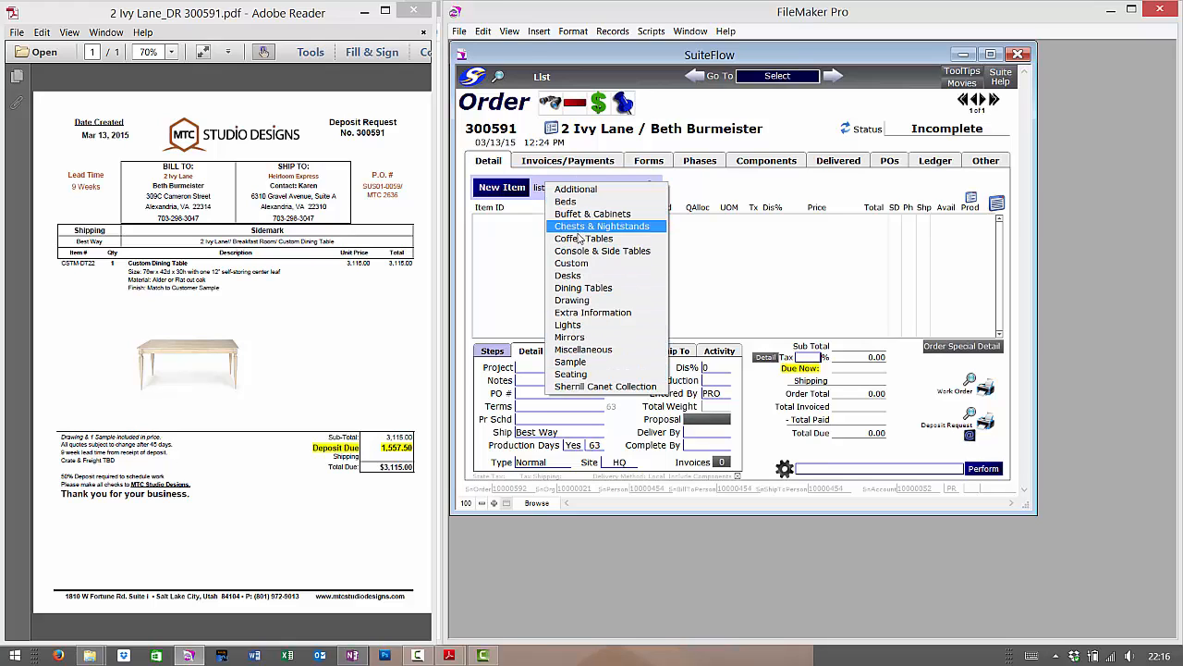
- Browse the Seating, Additional and Sherrill Canet Collection categories and their Item ID lists
left_click(586, 376)
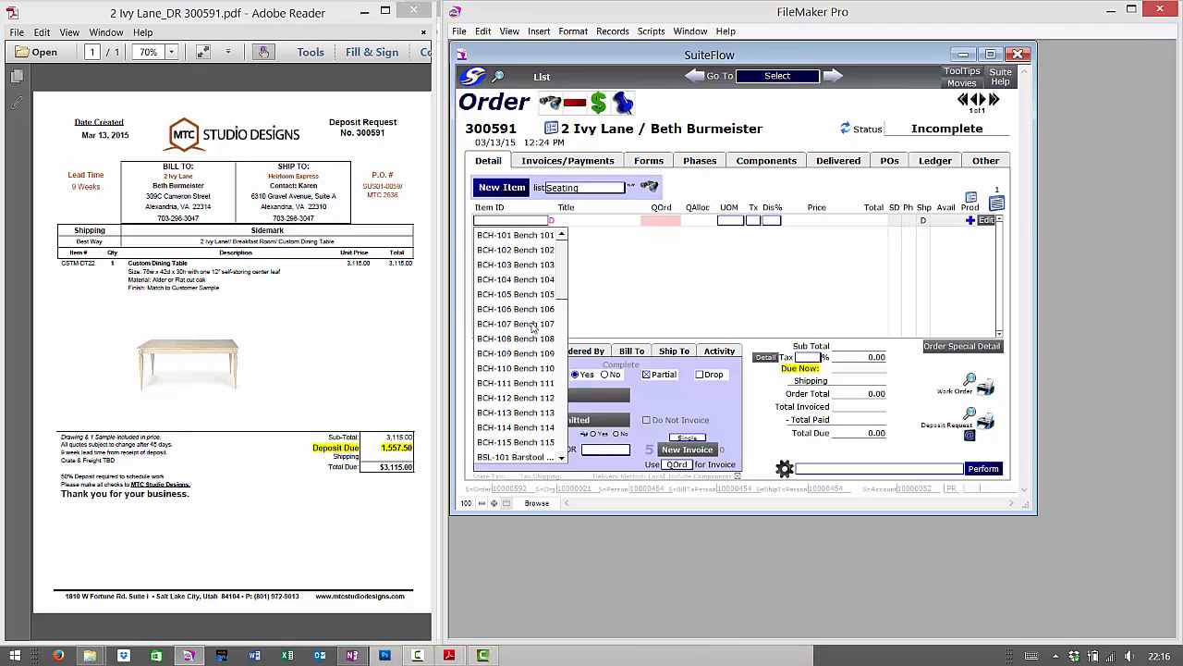
scroll(534, 356, "down", 10)
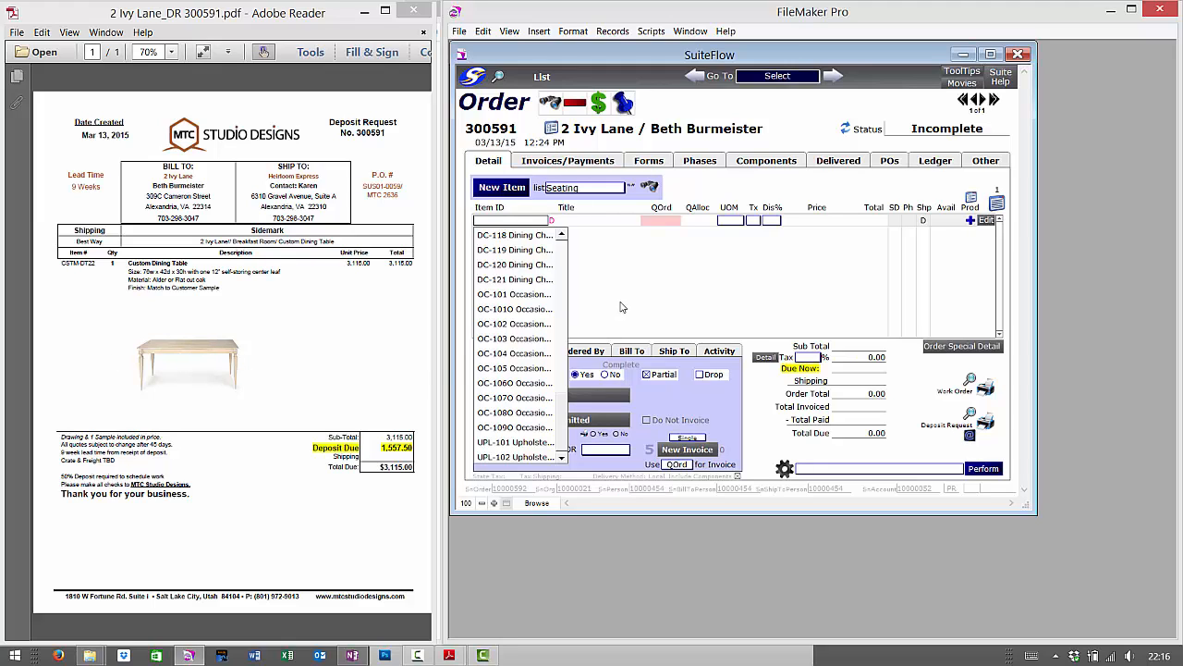
left_click(580, 189)
left_click(580, 191)
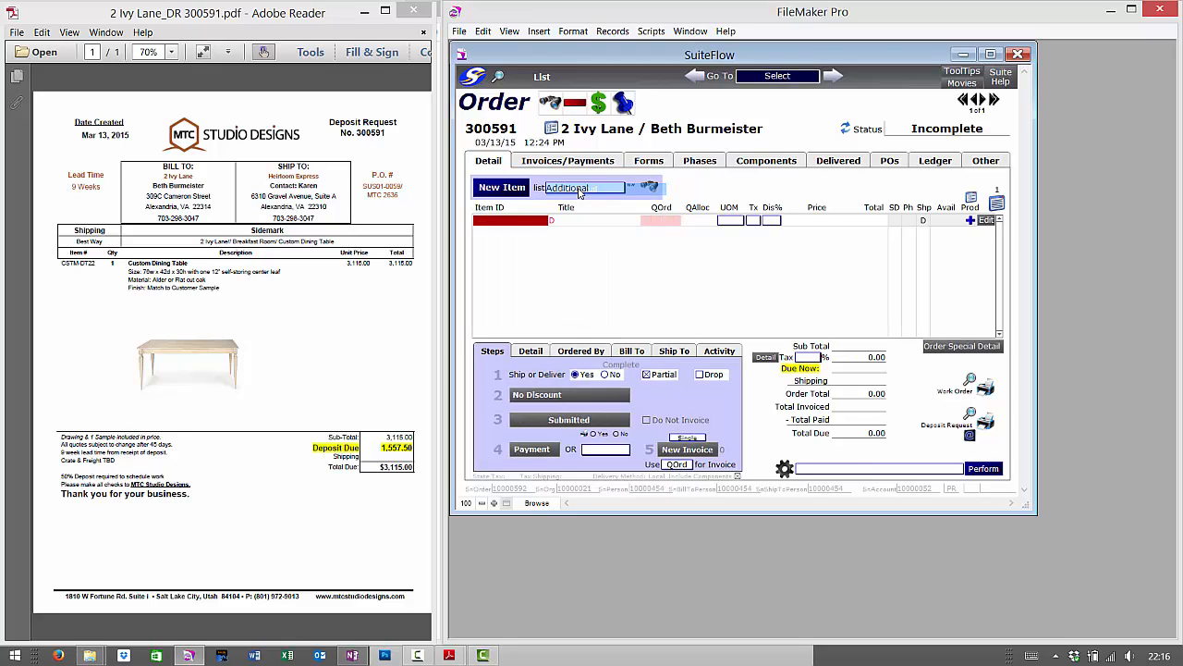
left_click(523, 222)
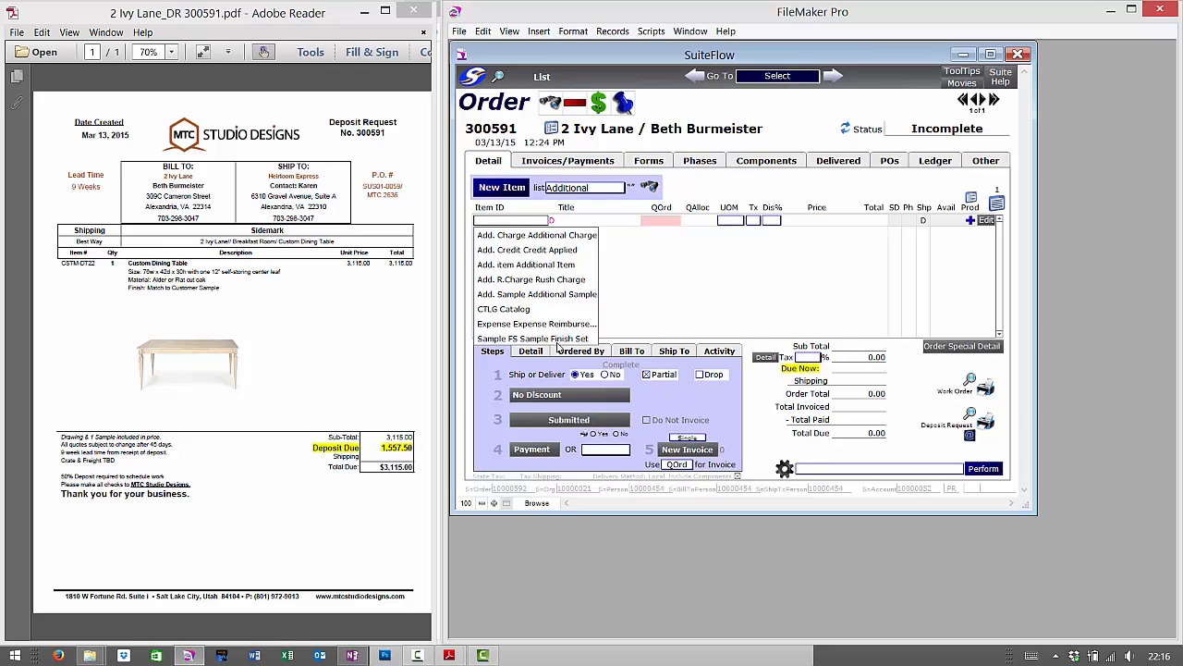
left_click(579, 188)
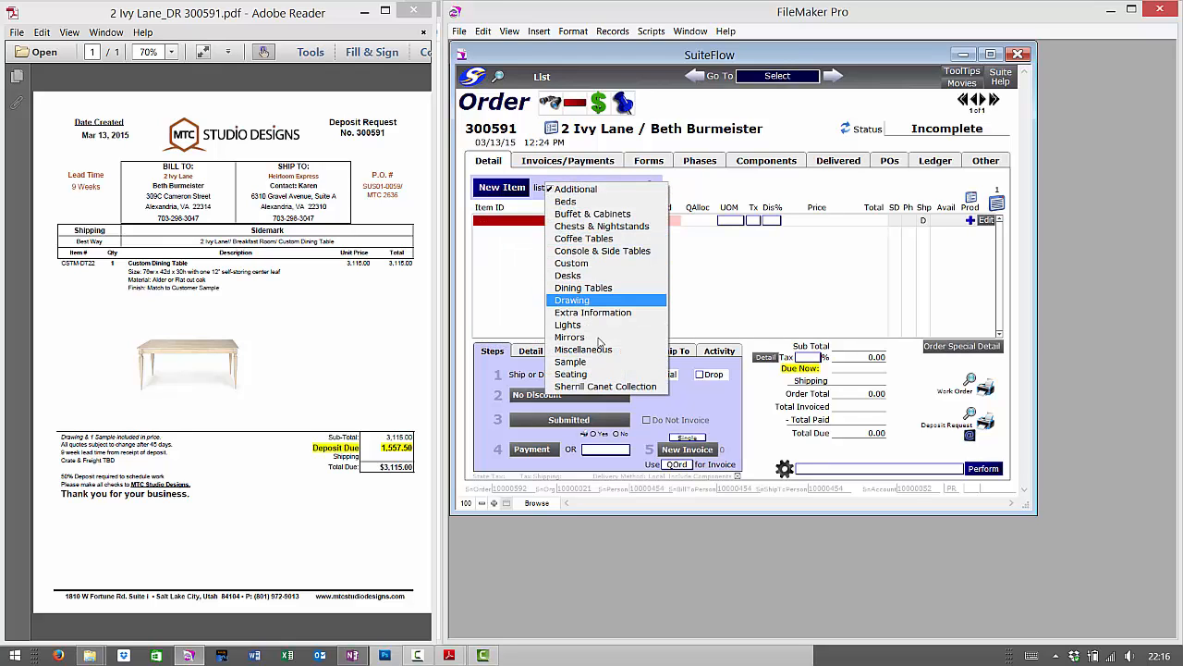
left_click(603, 386)
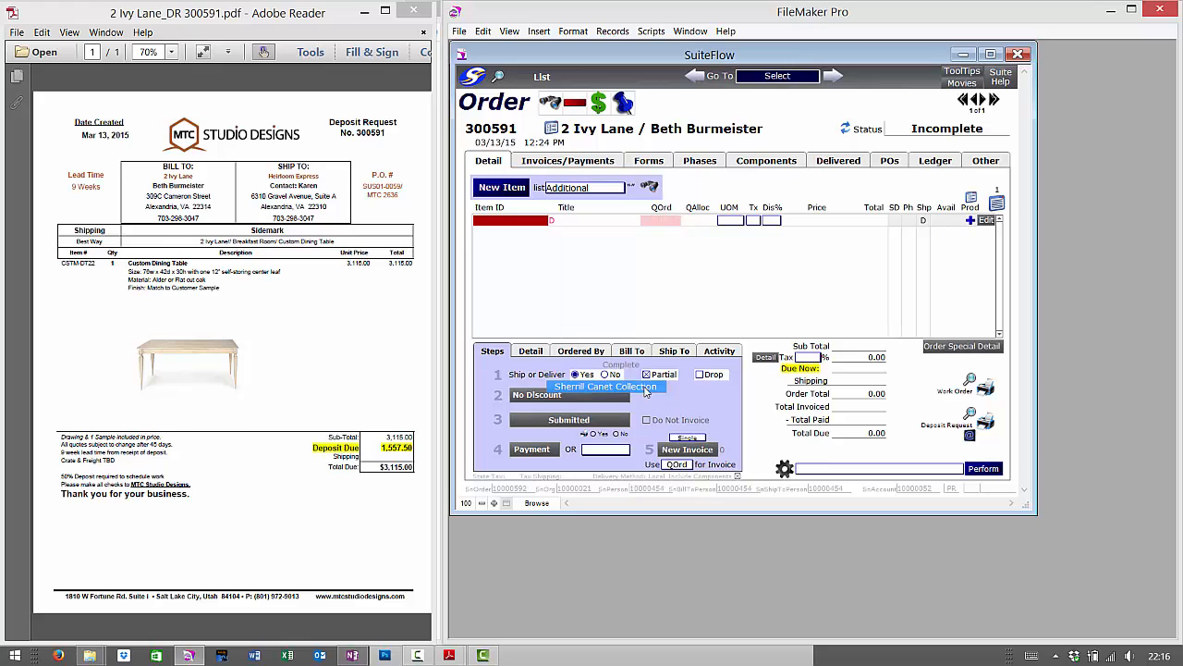
left_click(524, 220)
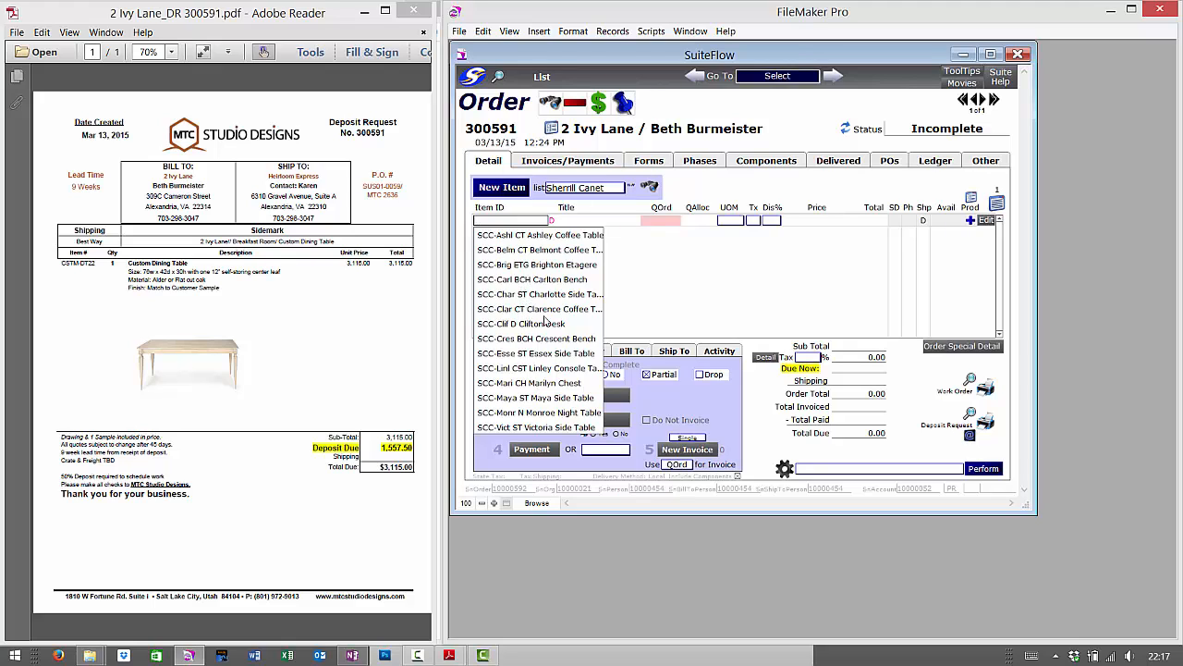
left_click(584, 193)
- Switch the order's item category to Custom
left_click(584, 192)
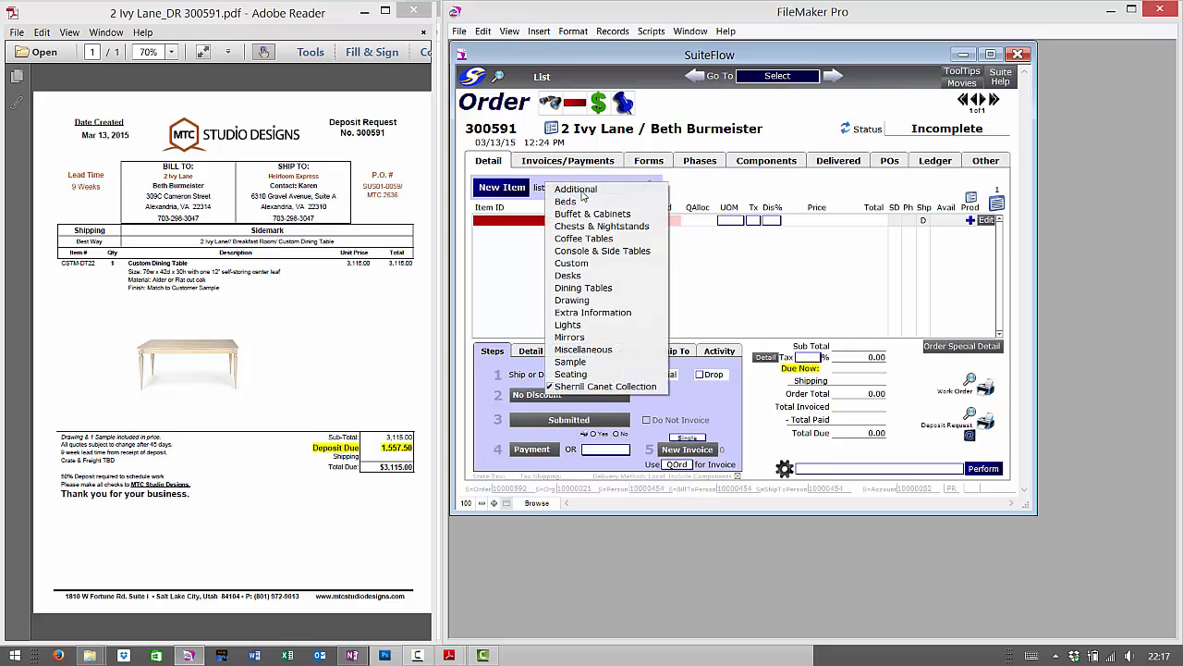
left_click(584, 263)
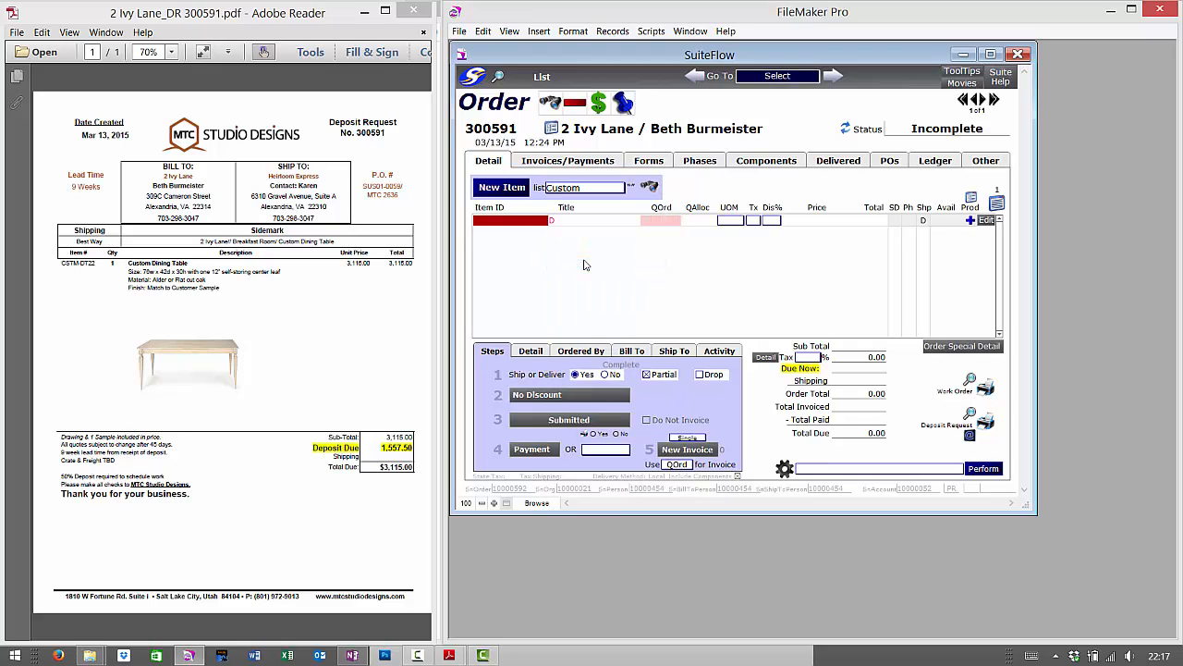
left_click(90, 654)
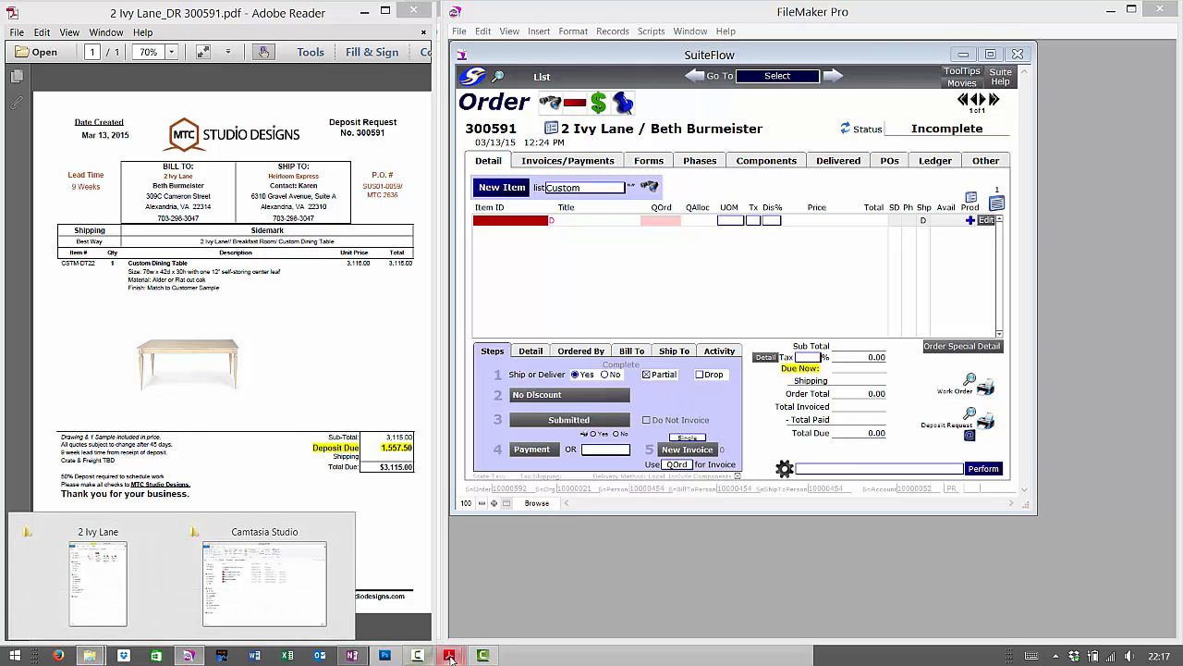
- Compare the Suiteflow Product Number List PDF against FileMaker's Custom Item ID list
mouse_move(449, 654)
left_click(404, 610)
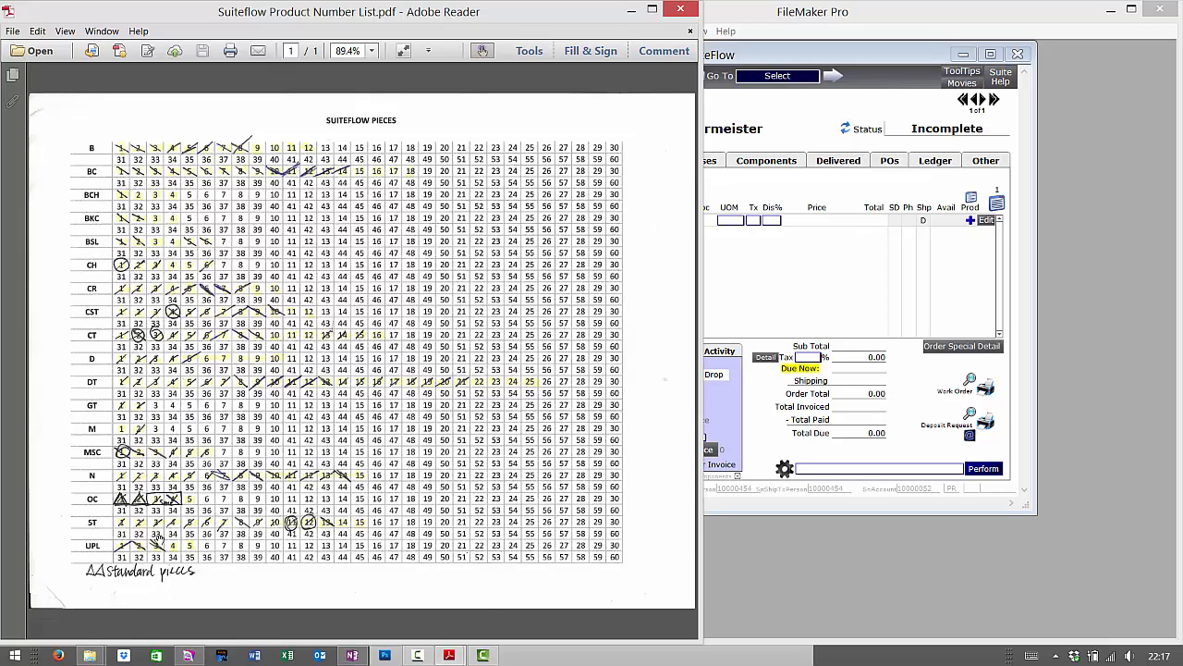
left_click(728, 289)
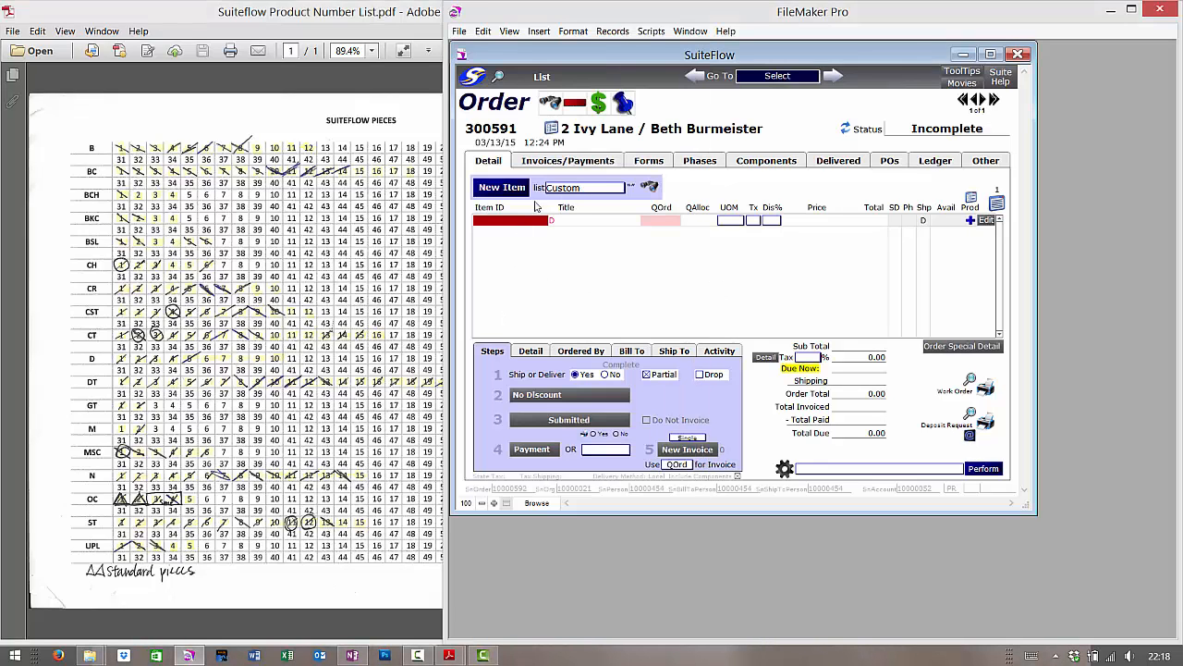
left_click(510, 221)
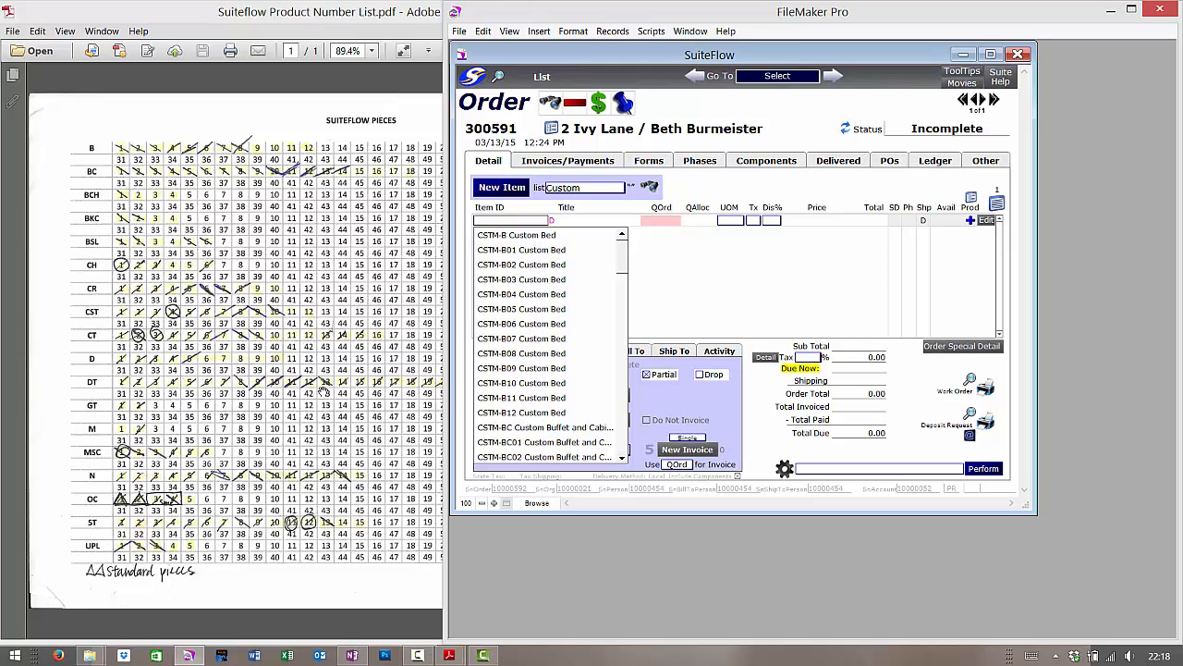
left_click(364, 22)
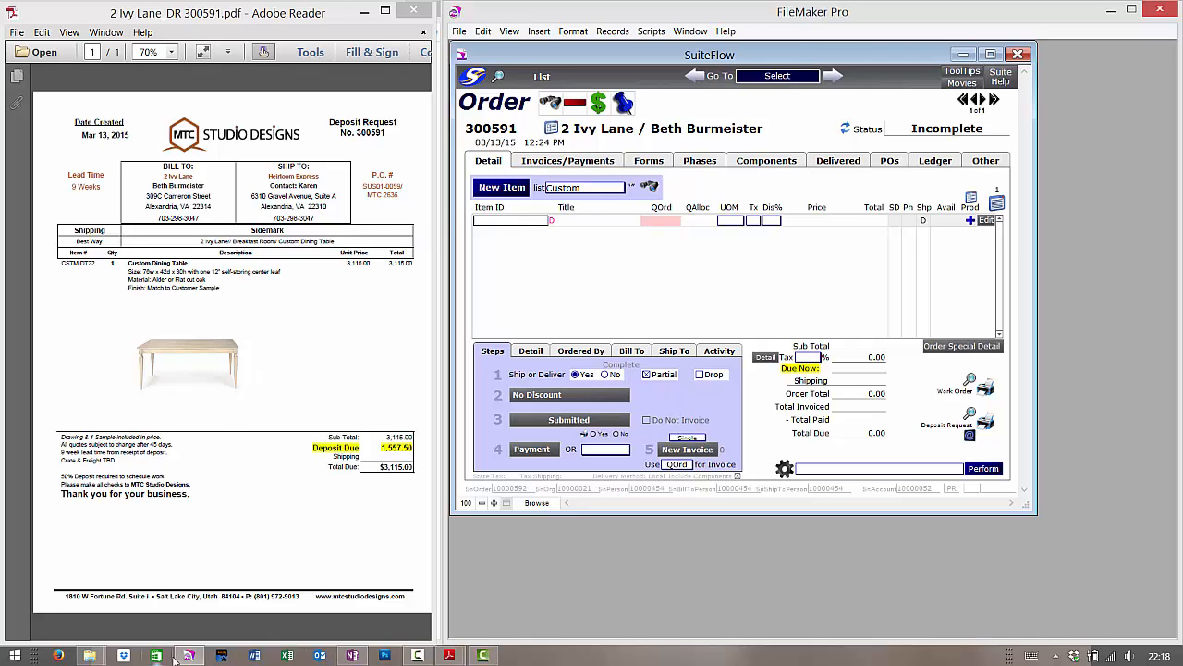
mouse_move(449, 655)
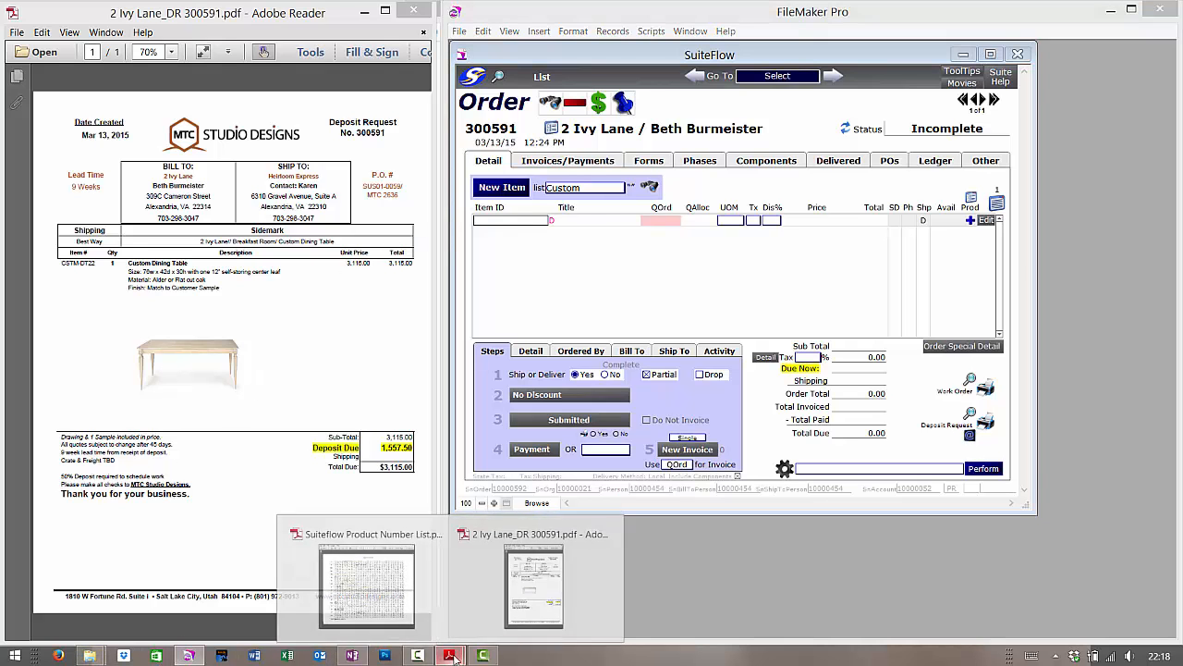
left_click(388, 591)
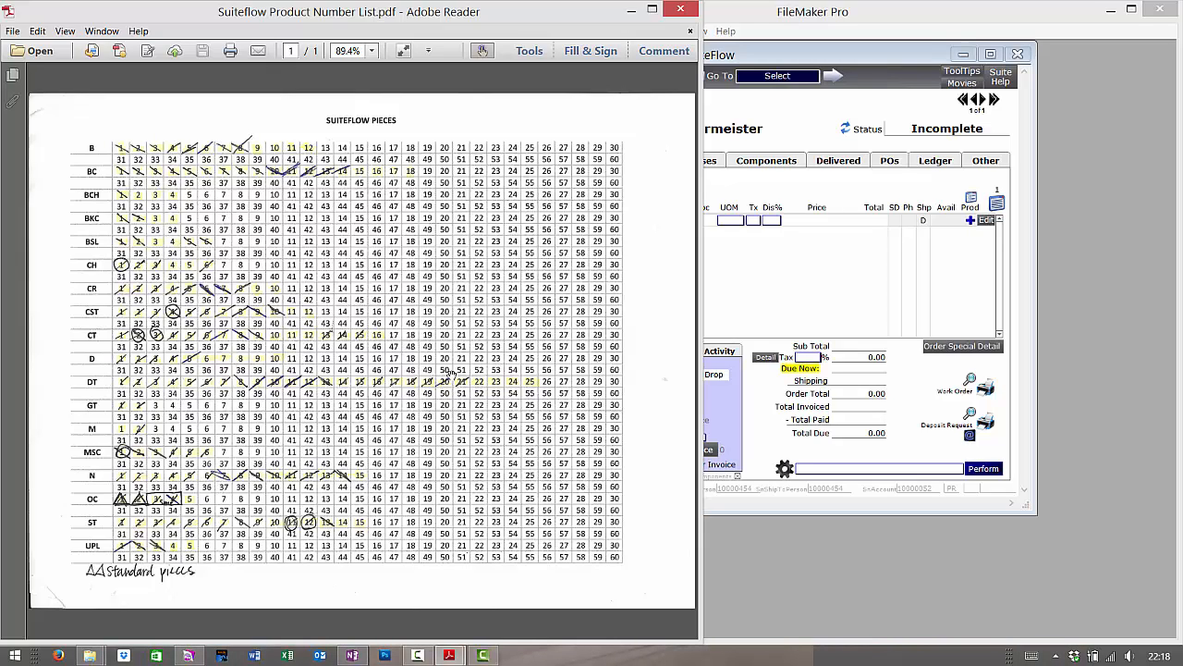
- Pick CSTM-DT22 Custom Dining Table from the full Custom Item ID list as the first line
left_click(744, 283)
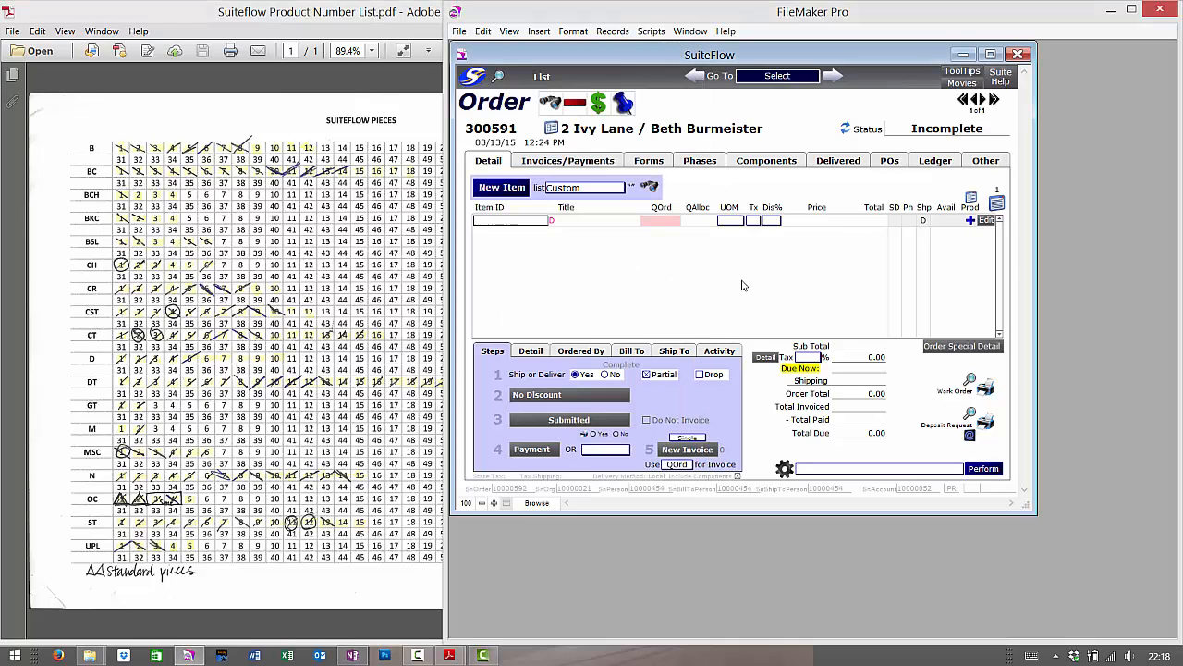
left_click(522, 221)
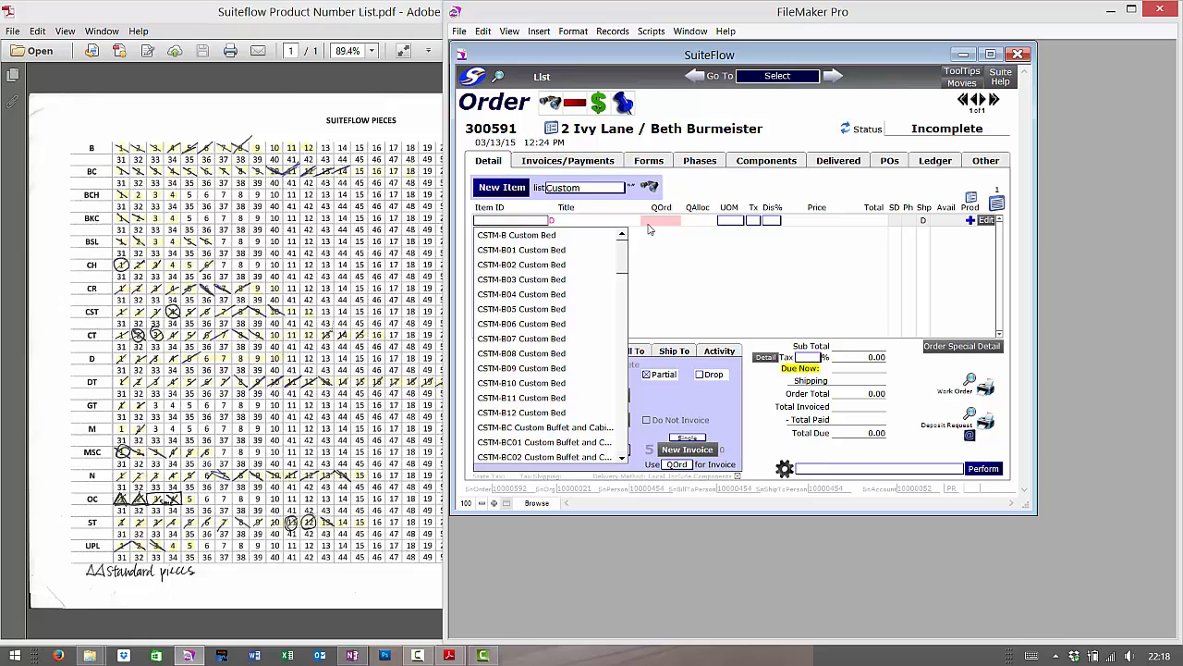
left_click_drag(624, 262, 624, 464)
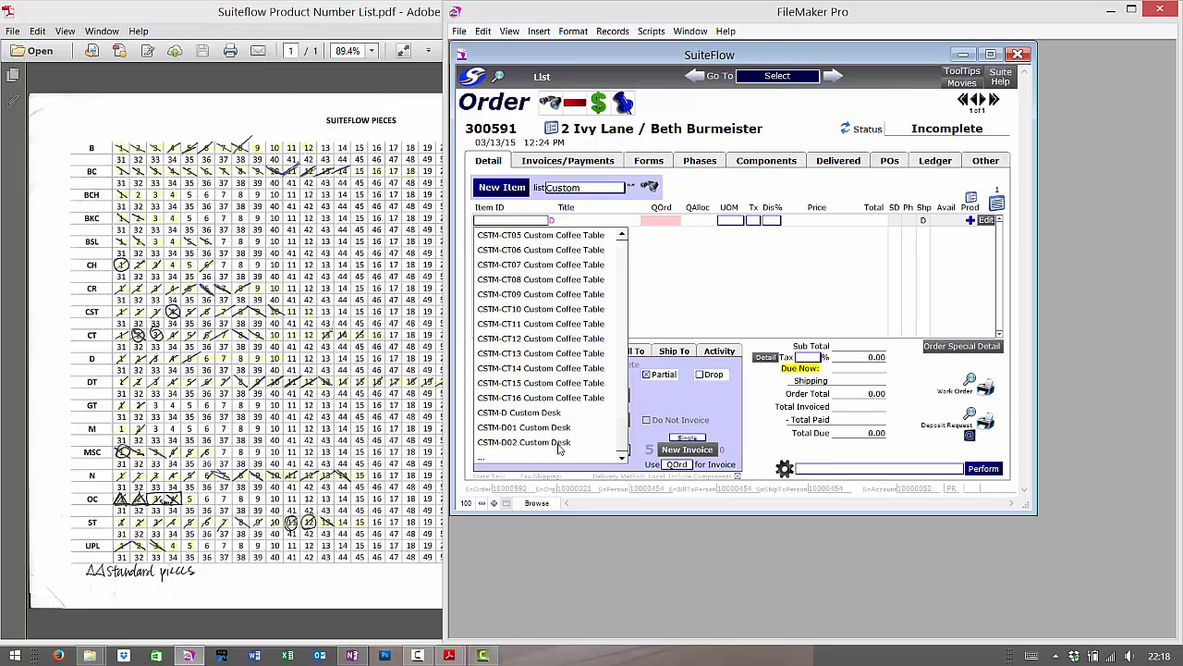
left_click(495, 461)
scroll(515, 425, "down", 5)
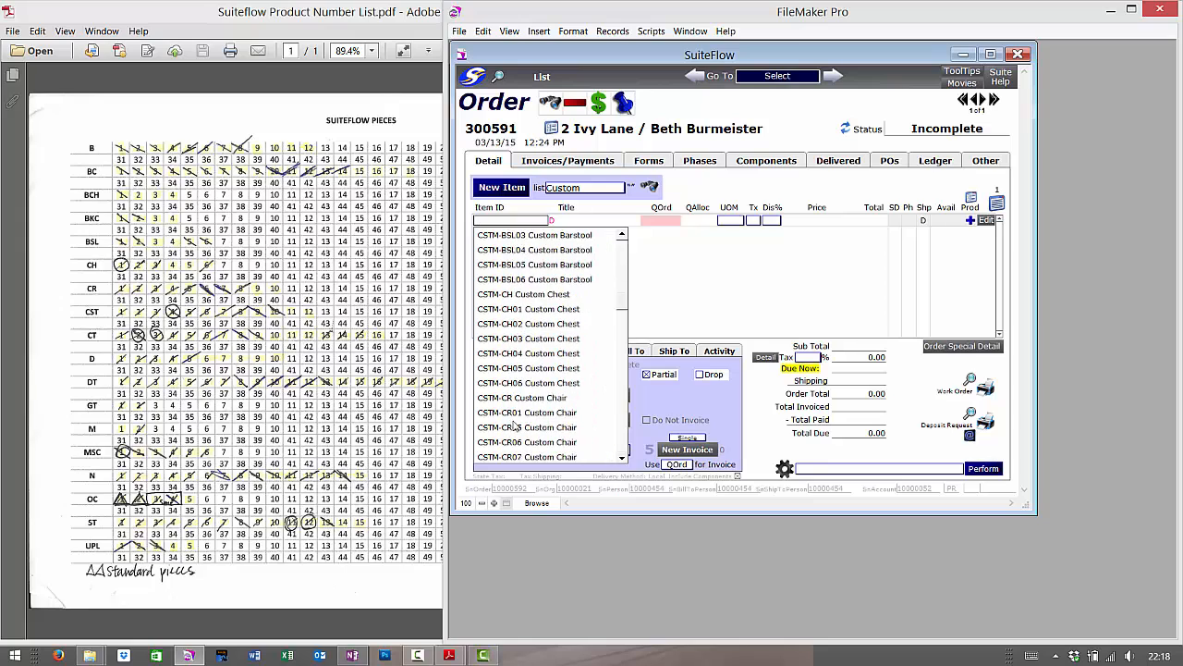
scroll(515, 425, "down", 20)
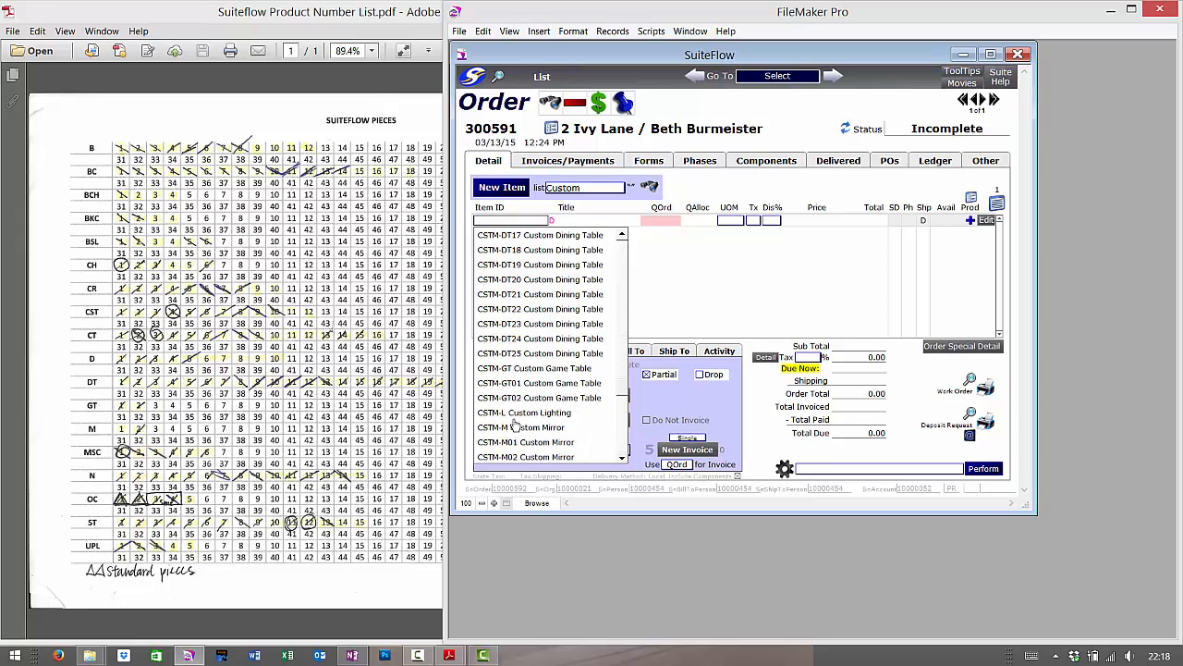
scroll(515, 425, "down", 1)
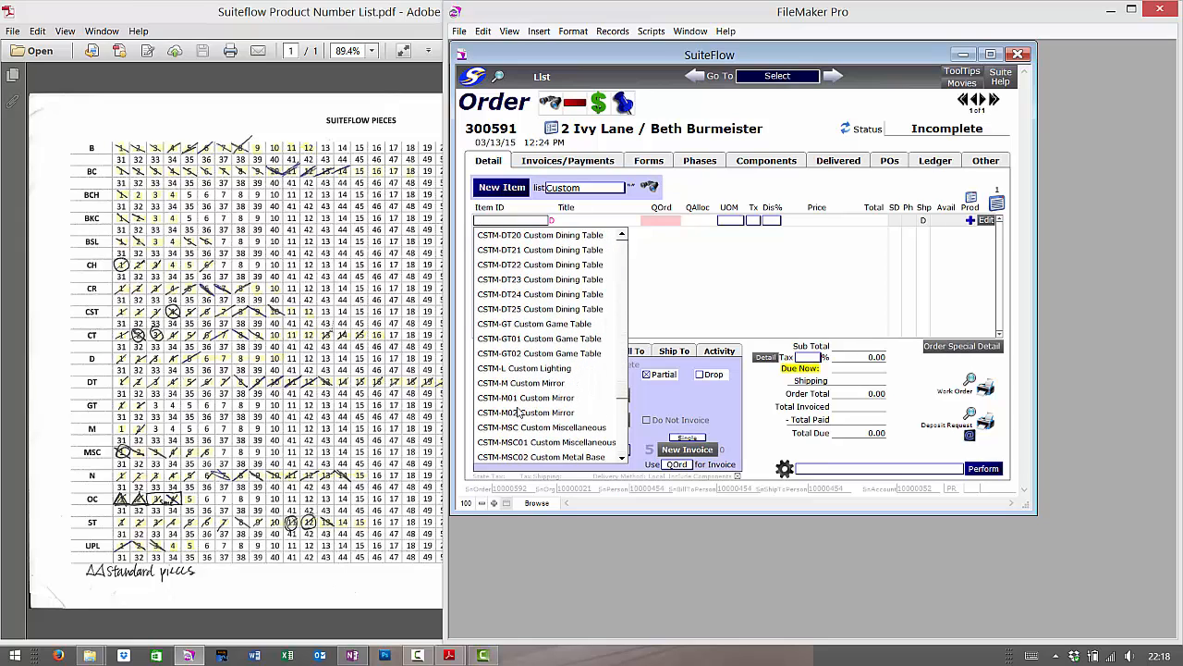
left_click(517, 266)
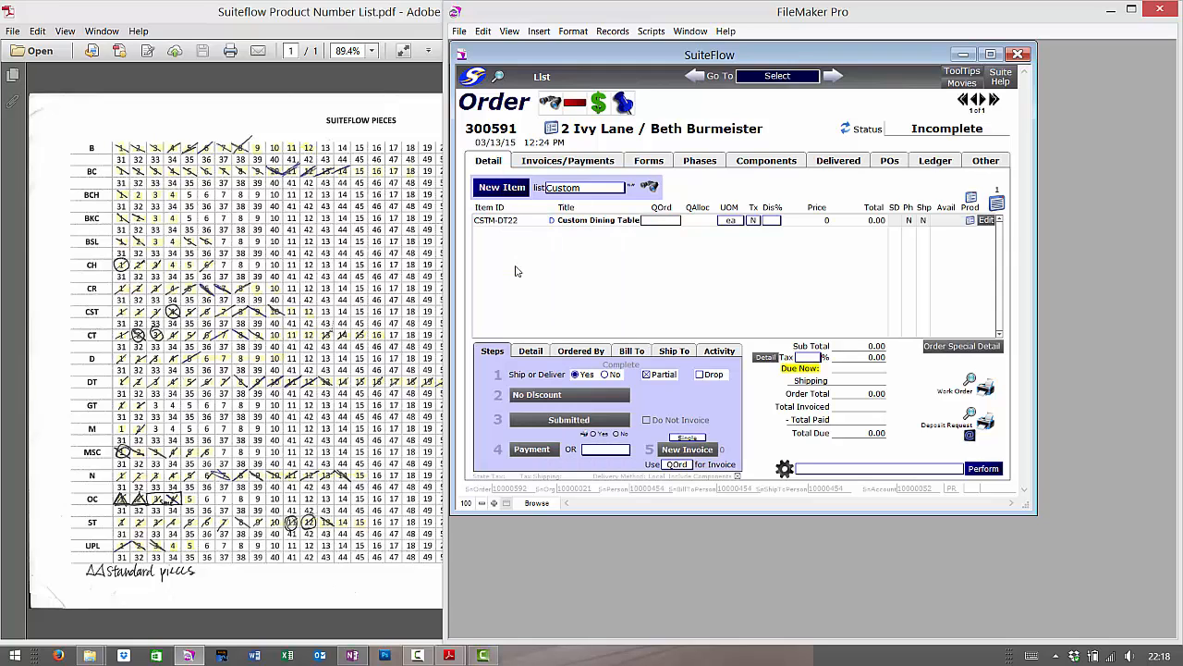
- Close the Suiteflow Product Number List PDF
left_click(612, 220)
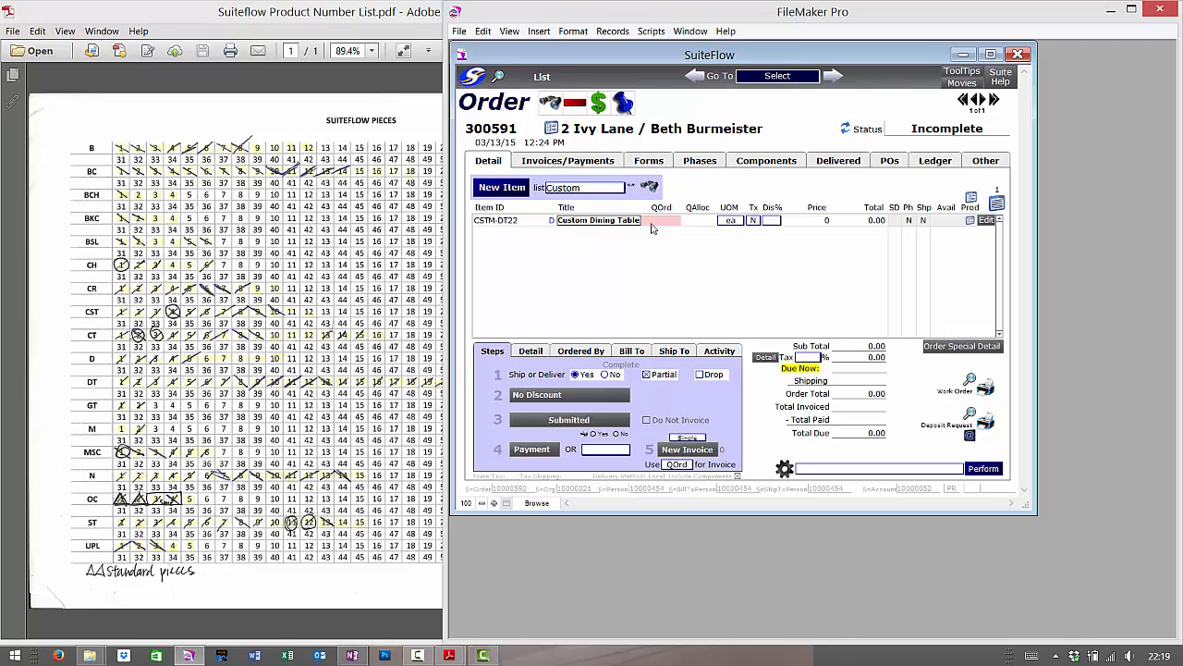
left_click(368, 26)
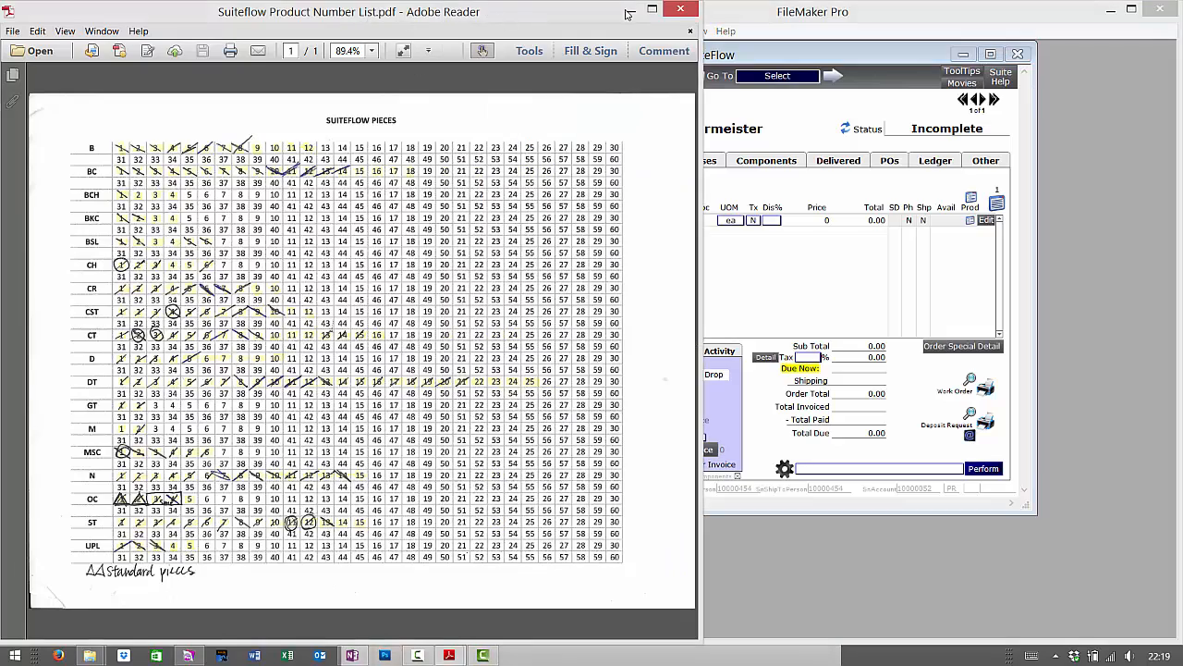
double_click(653, 10)
left_click(688, 10)
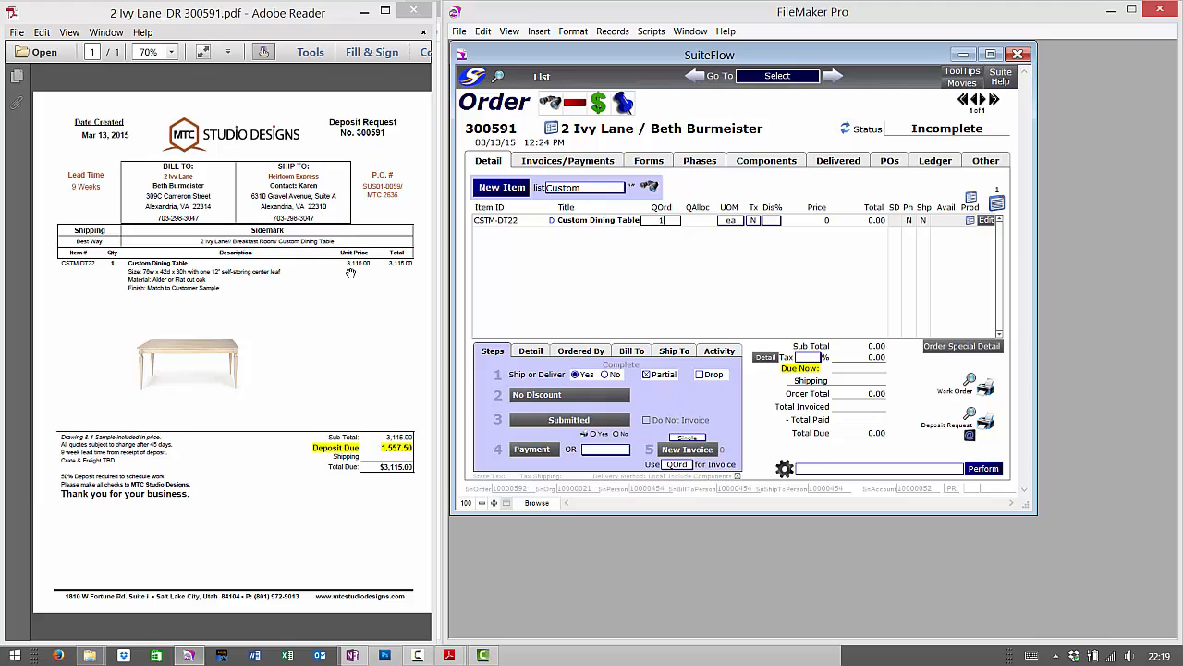
- Price the dining table line at 3,115 with ordered quantity 1
left_click(821, 221)
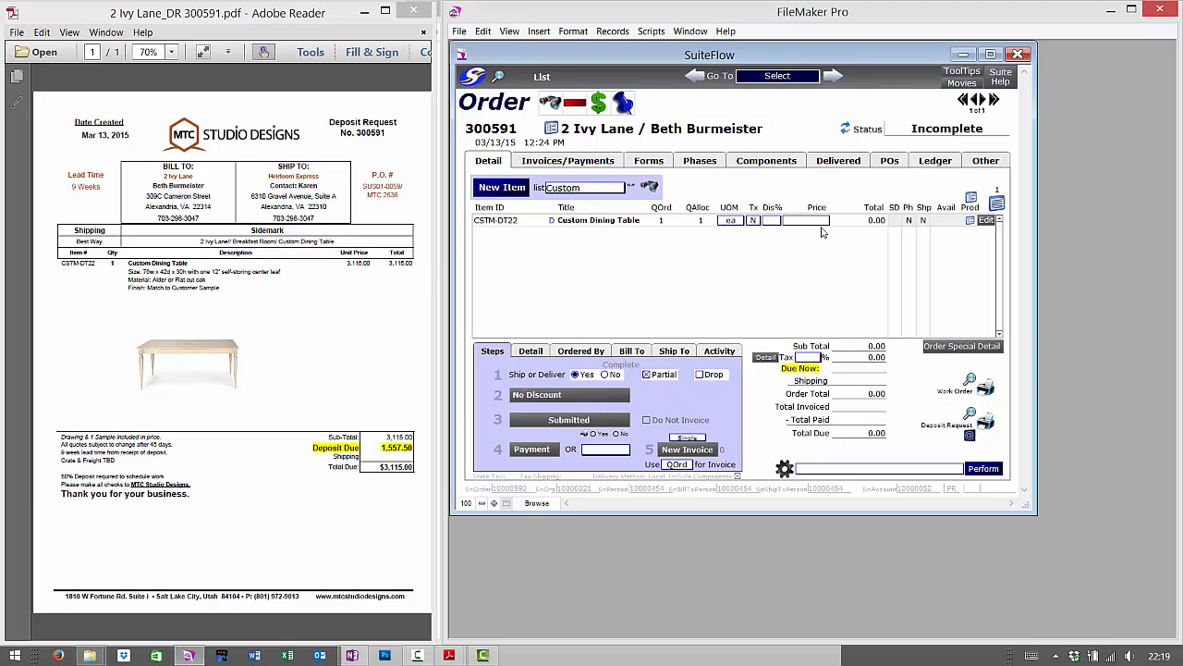
type("3,")
type("115")
left_click(837, 263)
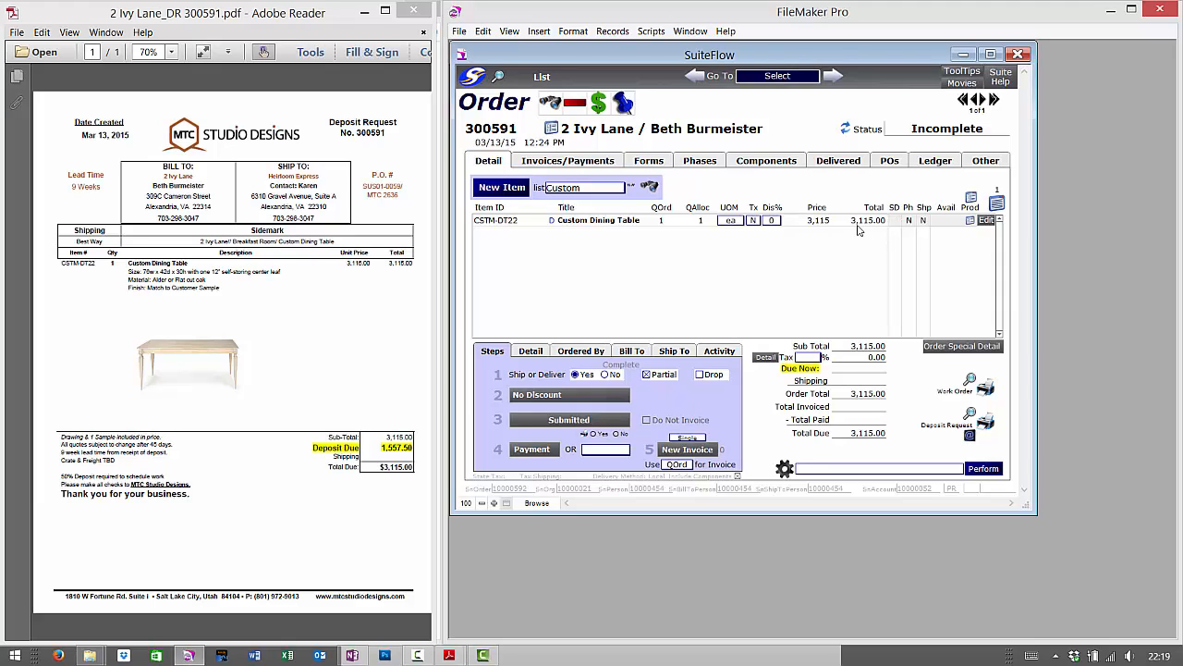
left_click(658, 221)
type("2")
left_click(752, 274)
left_click(664, 222)
type("1")
left_click(680, 289)
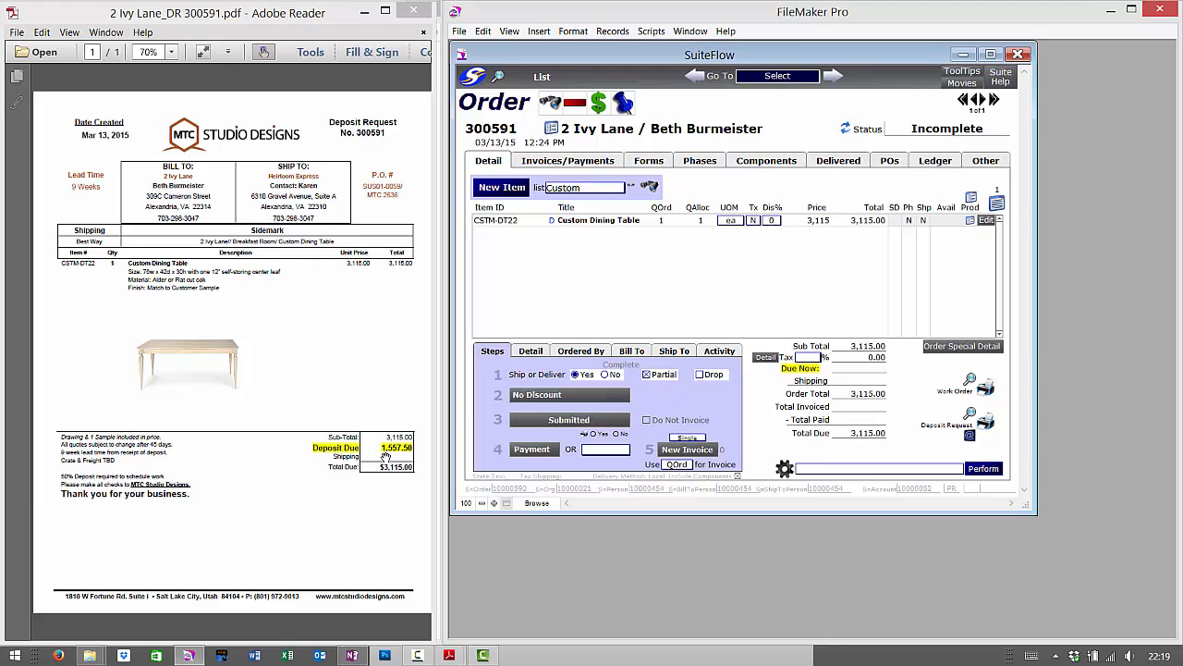
- Enter 1557.50 as the amount due now
left_click(869, 370)
type("1557.50")
key("ctrl+shift+d")
left_click_drag(544, 212, 561, 231)
key("Escape")
- Describe the table line: 76w x 42d x 30h, Alder or Flat-cut Oak, finish matched to customer's sample
left_click(566, 222)
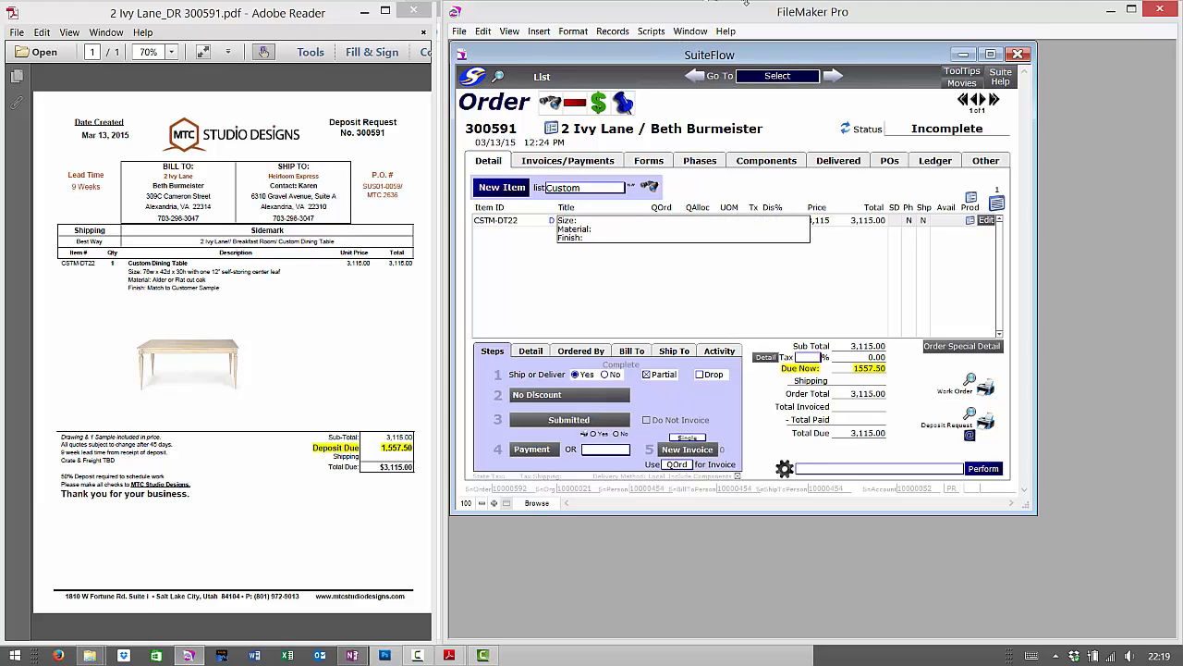
type("76w x 42d x 30h with one 12\" self-sto")
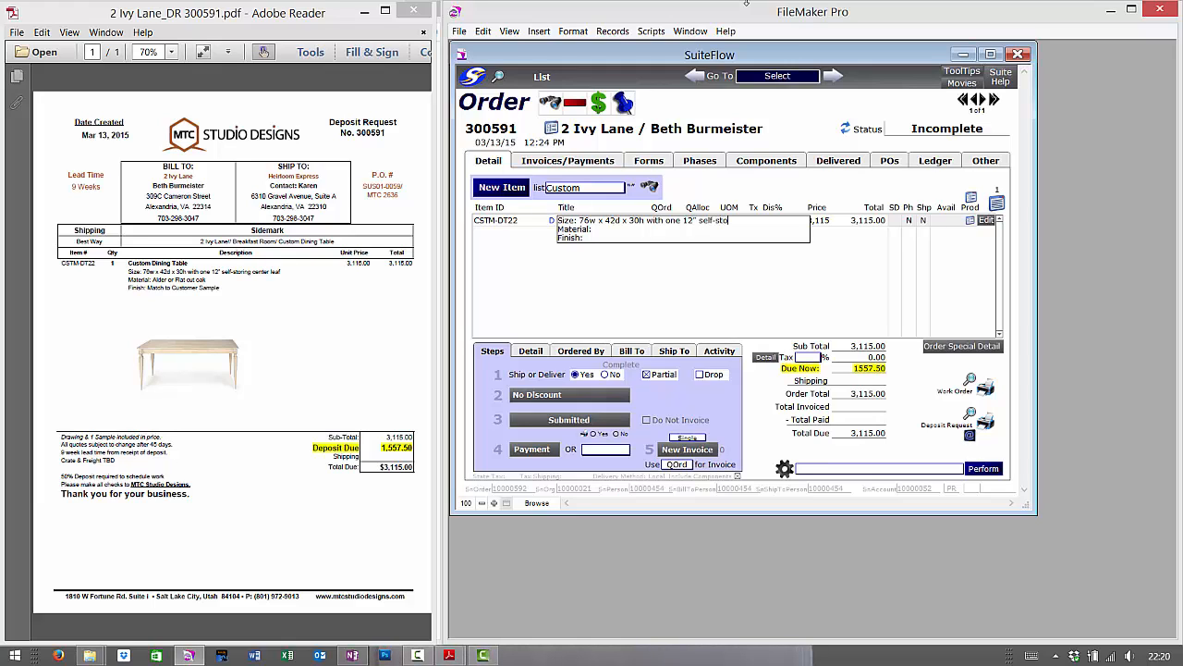
type("ing center")
key("BackSpace")
key("BackSpace")
key("BackSpace")
key("BackSpace")
key("BackSpace")
key("BackSpace")
key("BackSpace")
key("BackSpace")
key("BackSpace")
key("BackSpace")
type("ring center ")
type("leav")
type("Al")
type("der or Flat Cut")
key("BackSpace")
type("-cut Oak Finish: ")
type("M")
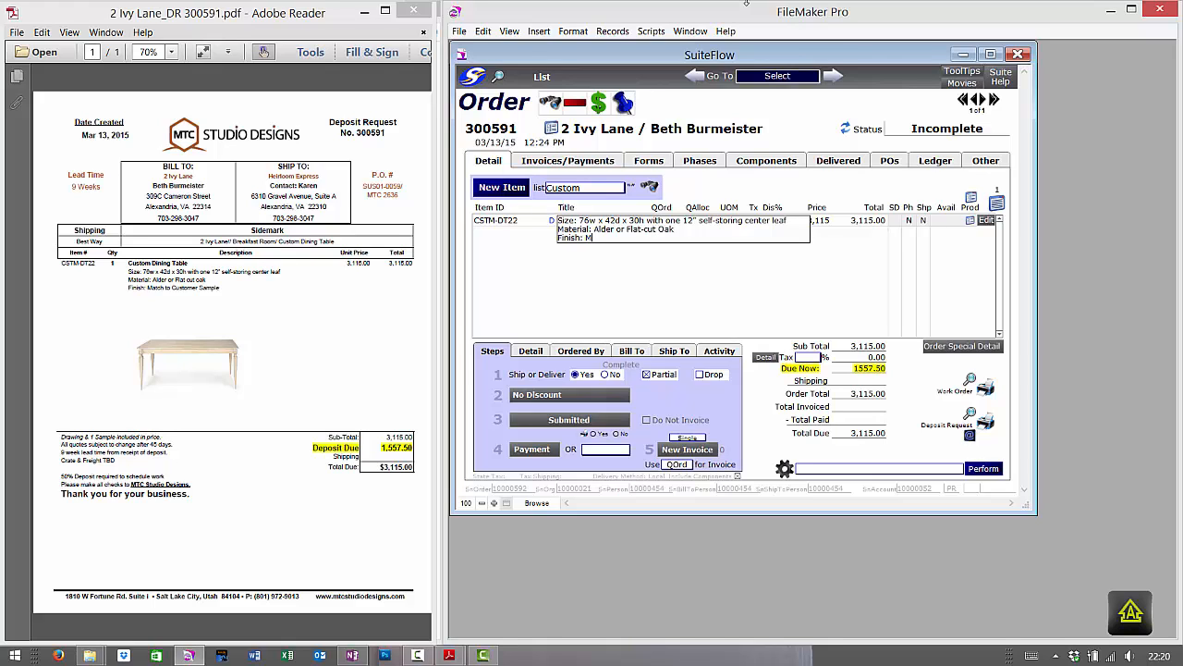
type("atch to ")
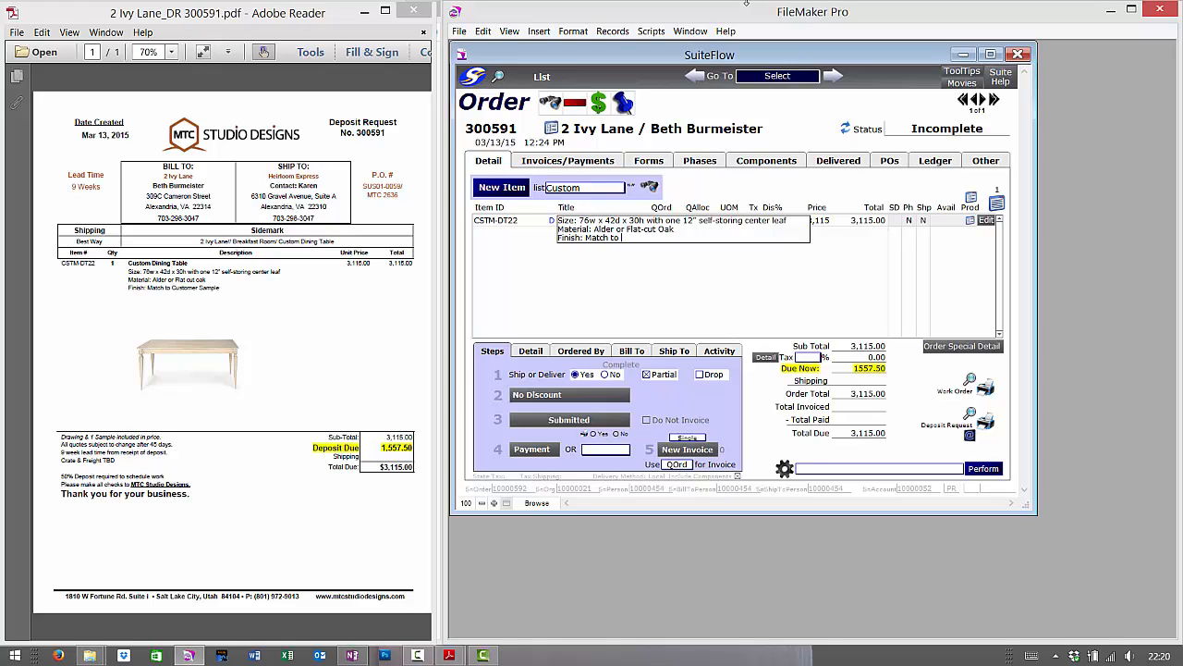
type("customer's cam")
key("BackSpace")
key("BackSpace")
key("BackSpace")
key("BackSpace")
type("sample")
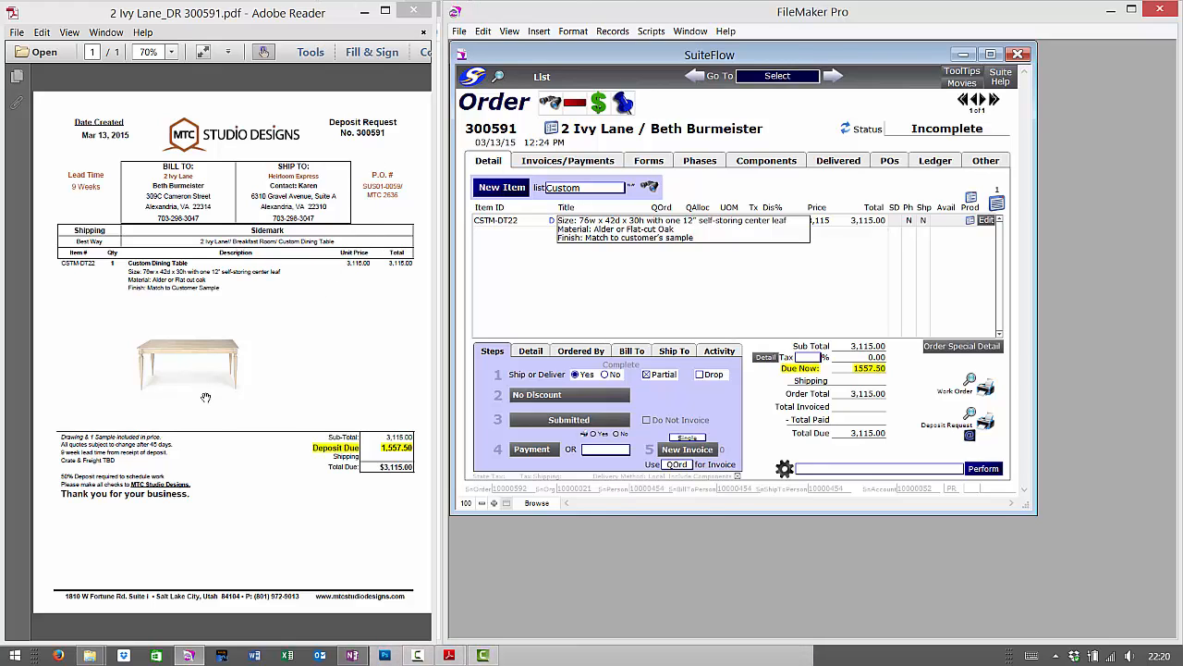
left_click(790, 296)
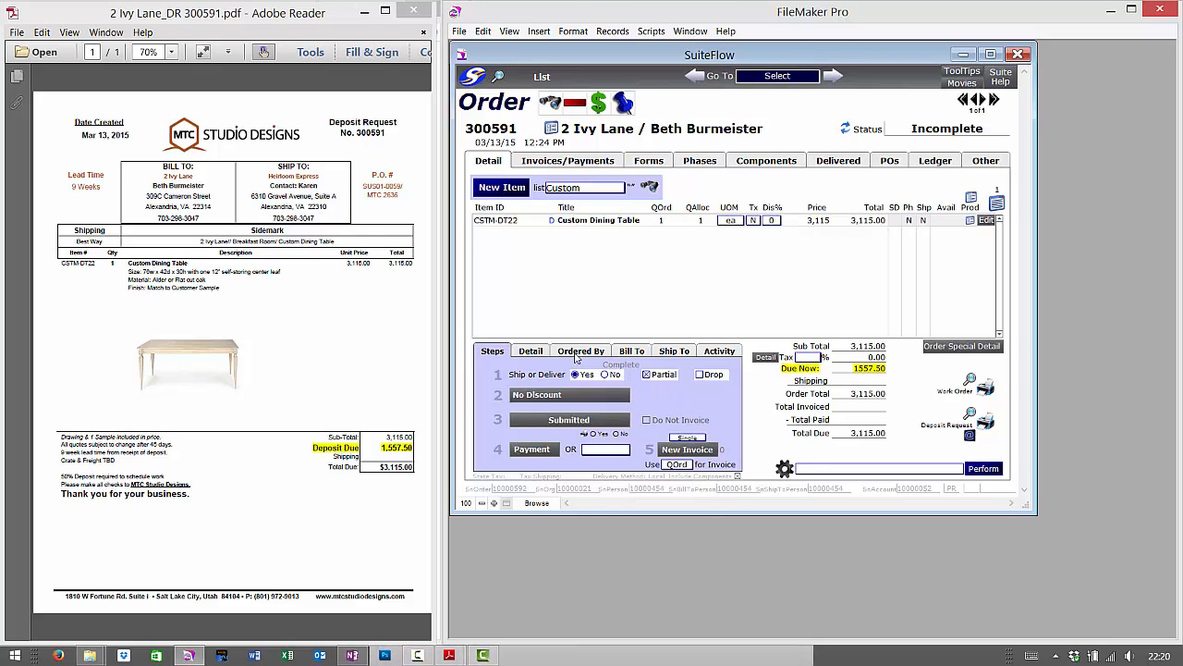
left_click(532, 352)
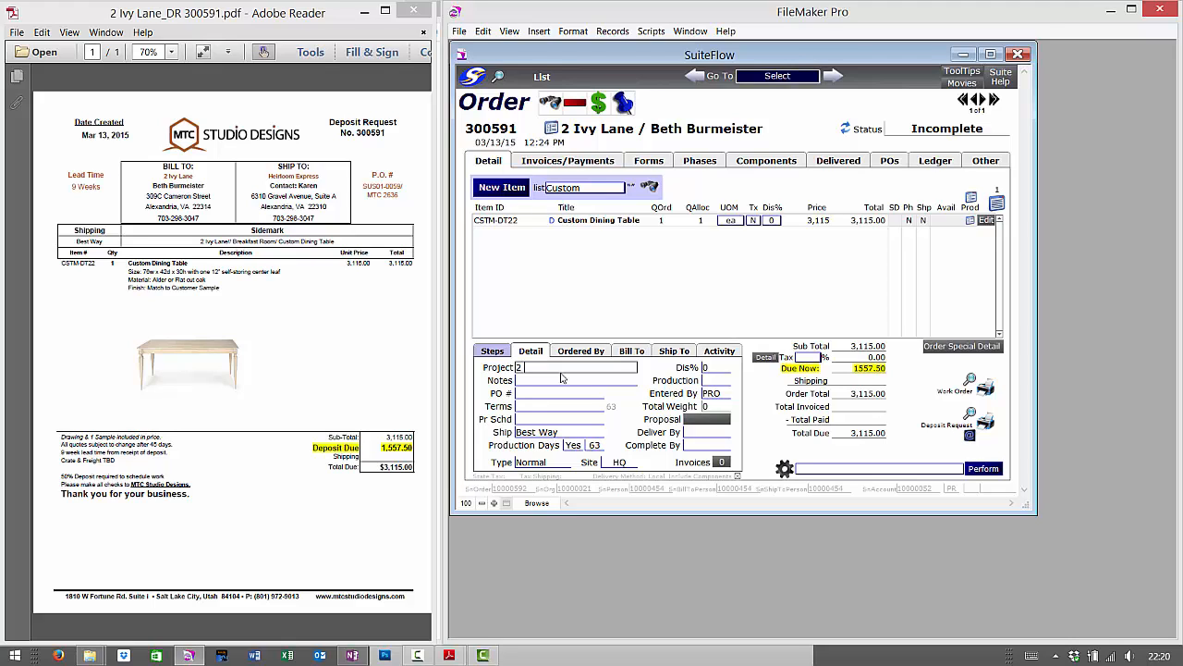
key("BackSpace")
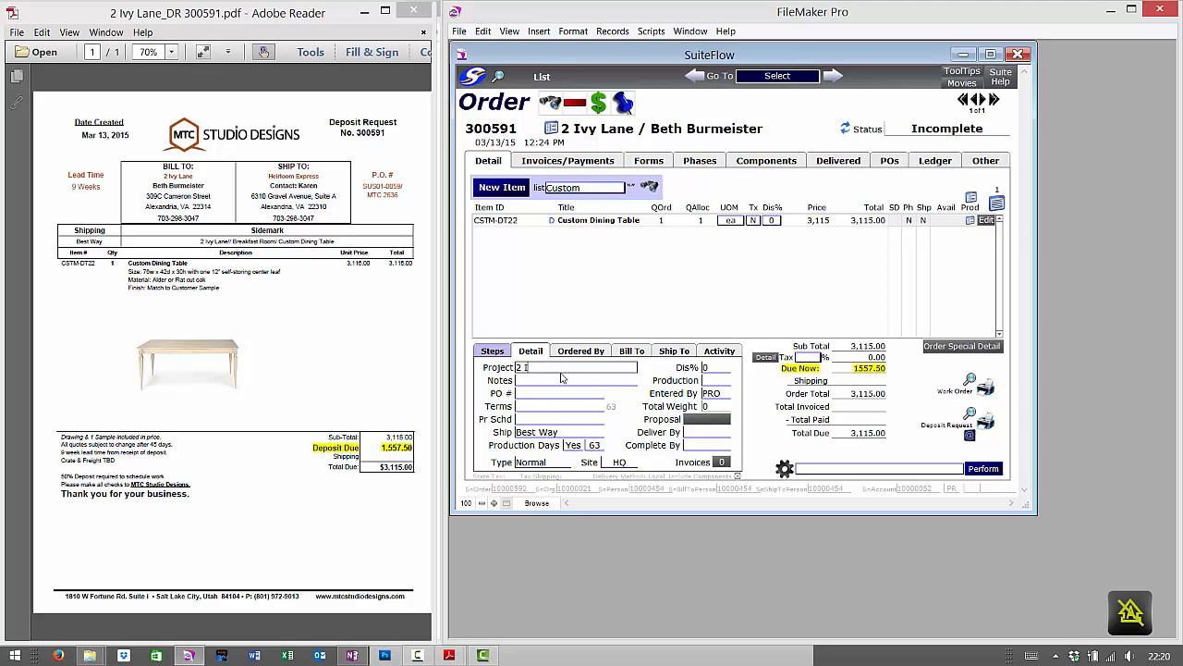
type("vy Lane")
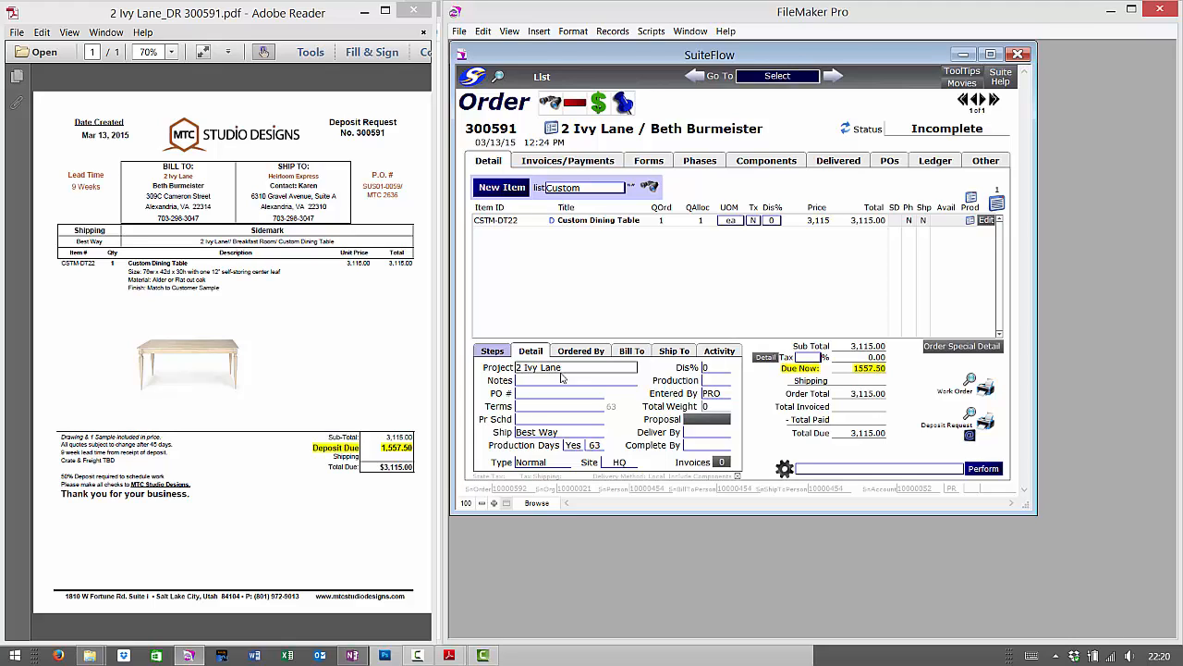
type("// B")
type("reakfast")
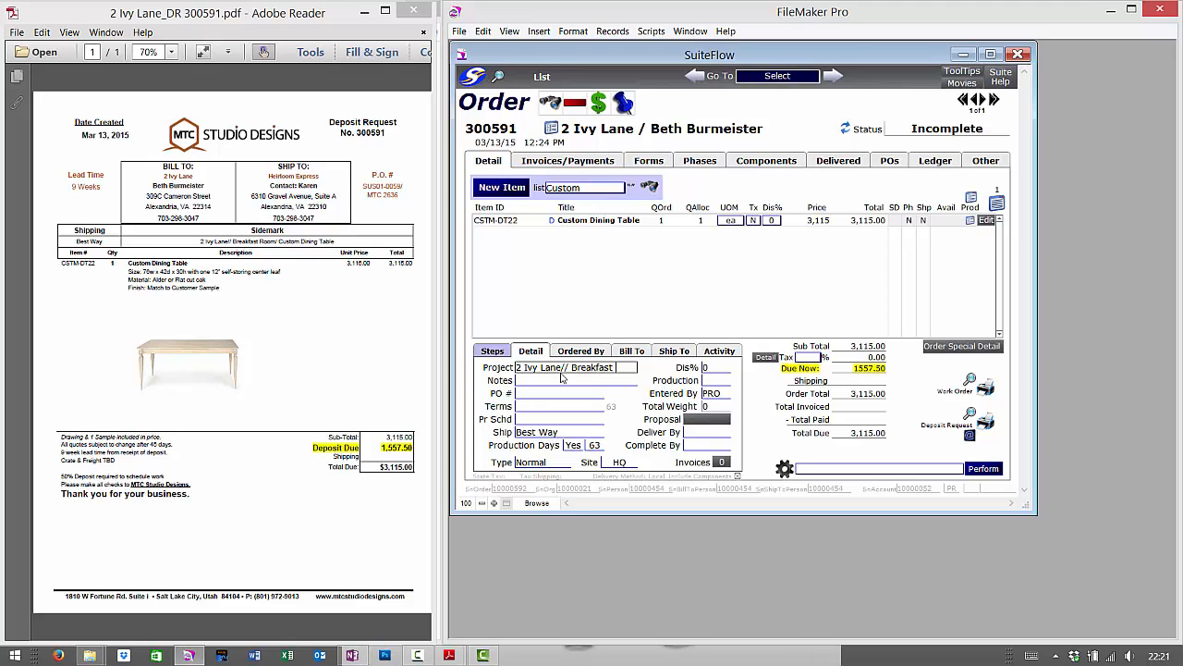
type(" Rom")
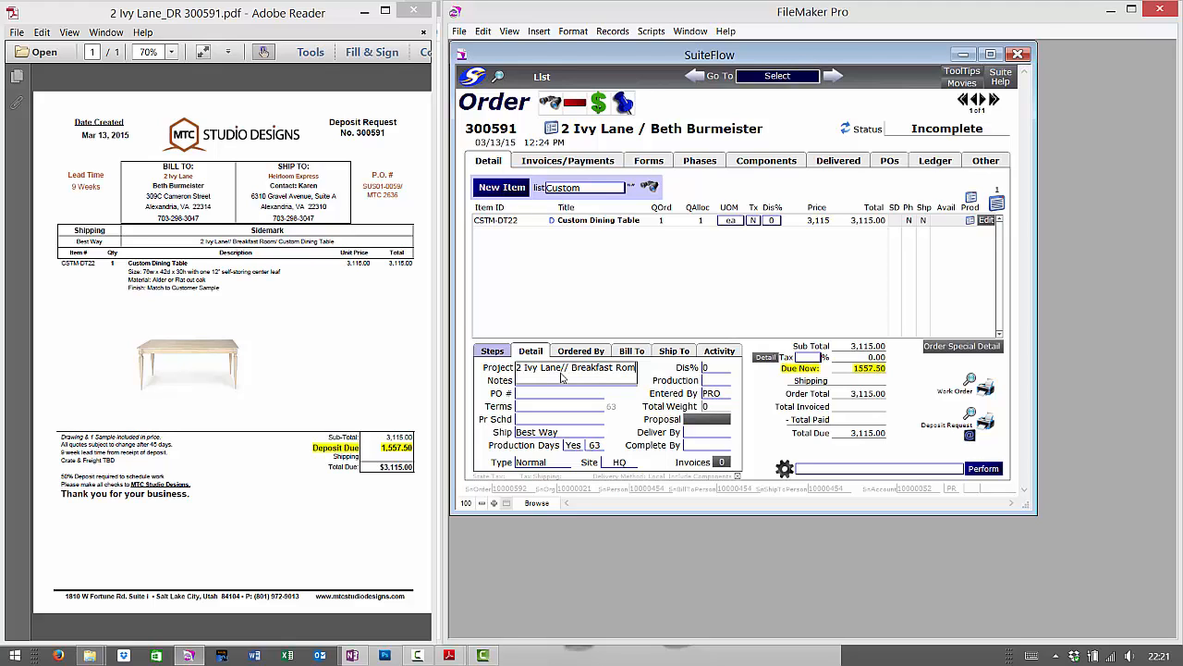
key("BackSpace")
type("om/ Cu")
type("stom Dining Table")
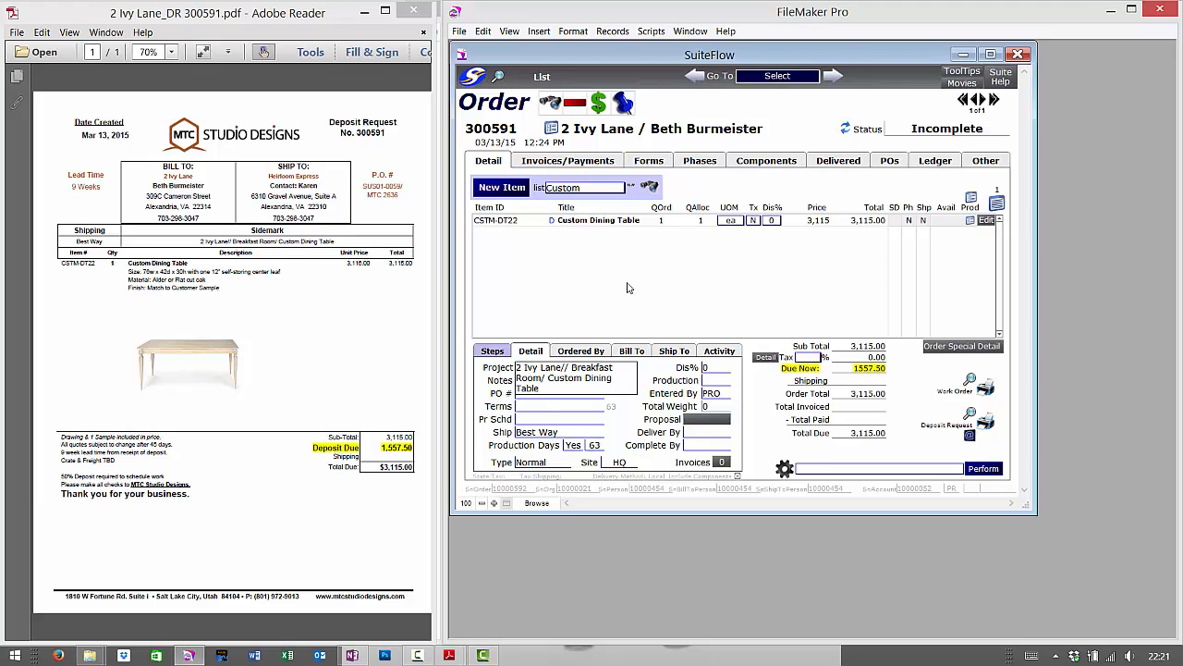
left_click(645, 368)
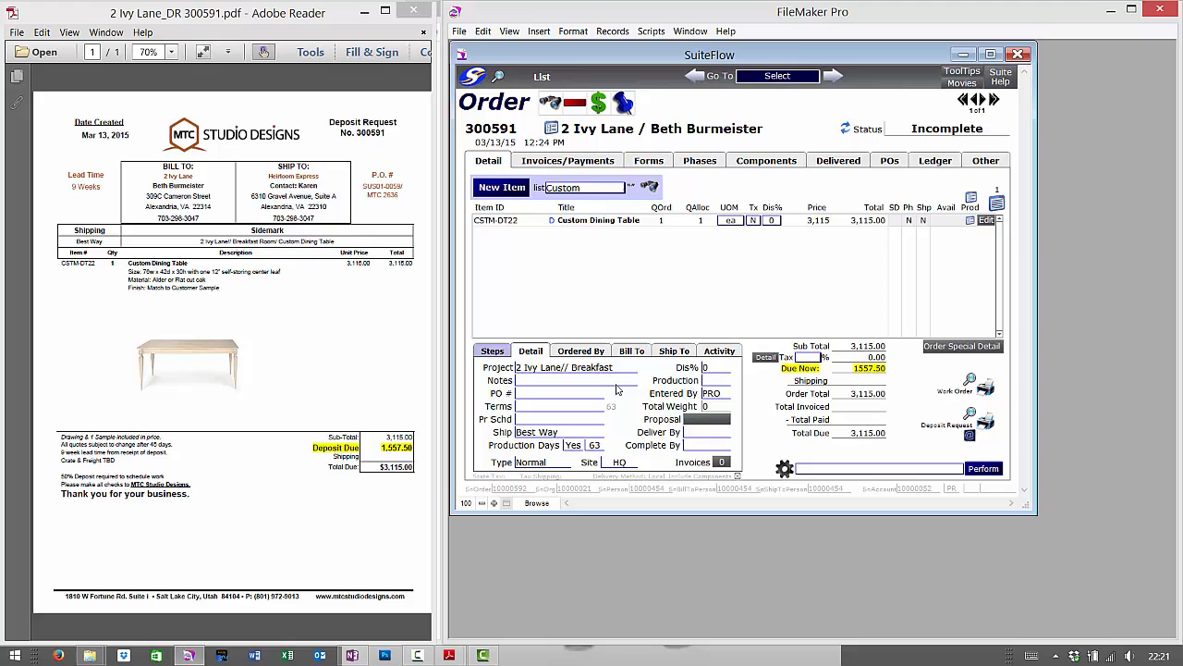
- Enter the PO number 'SUS01-0059/' and 'MTC 2636' on two lines
left_click(528, 392)
type("SUS01-0059/")
key("Return")
type("MTC")
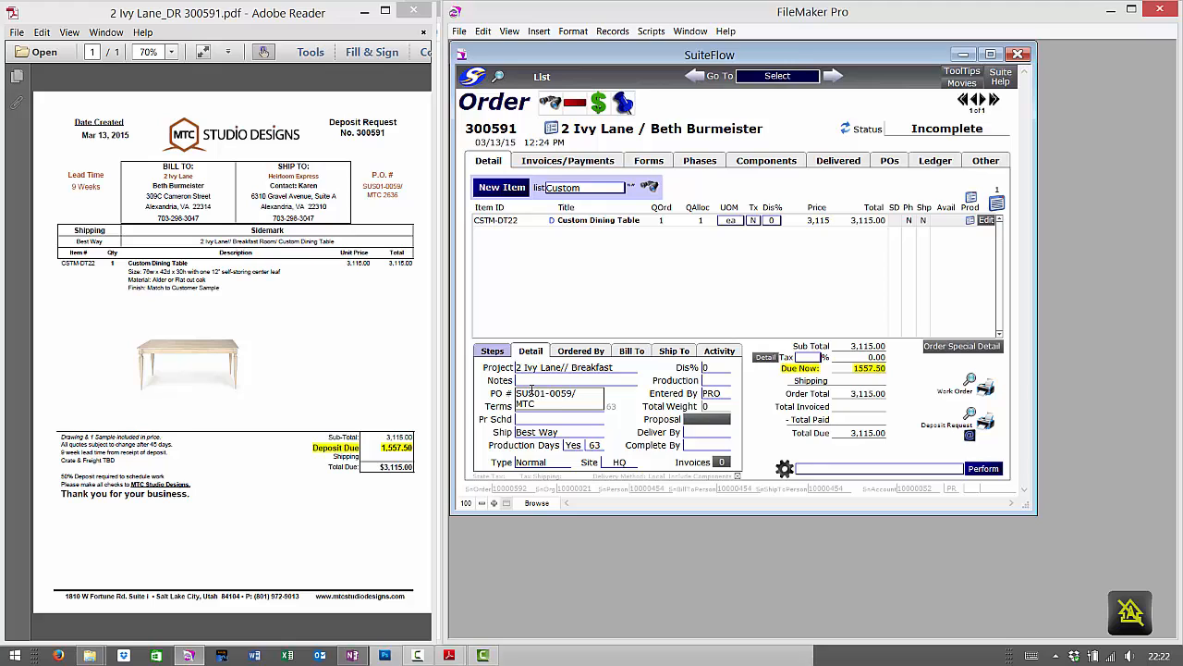
type(" 26")
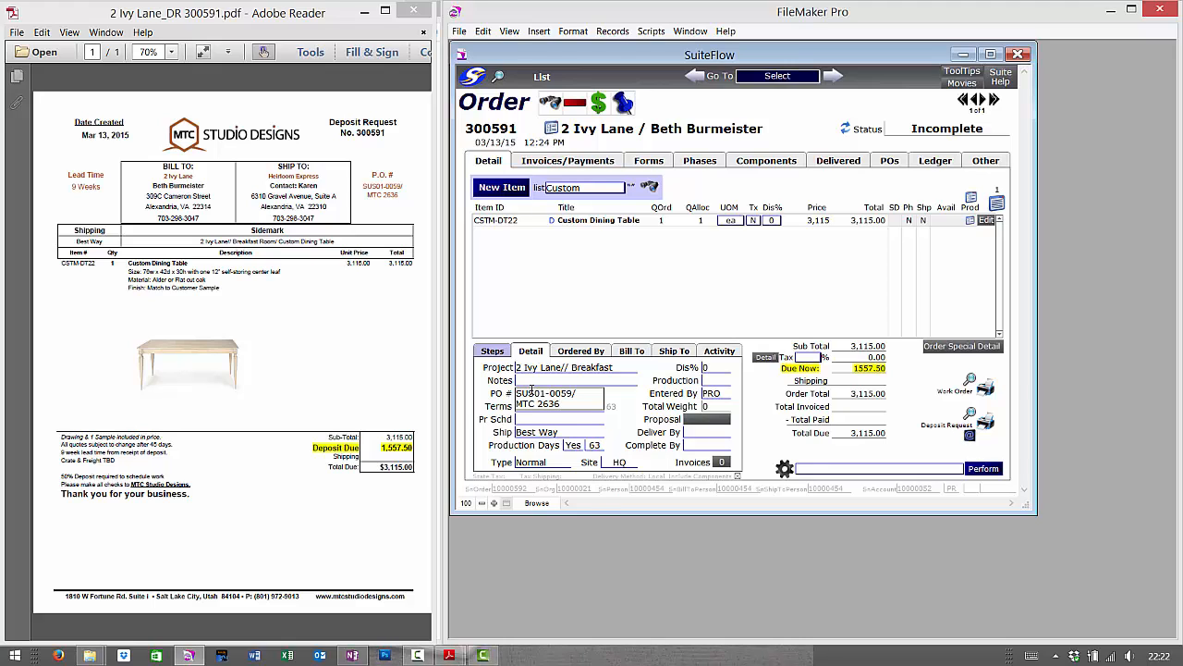
type("36")
key("Tab")
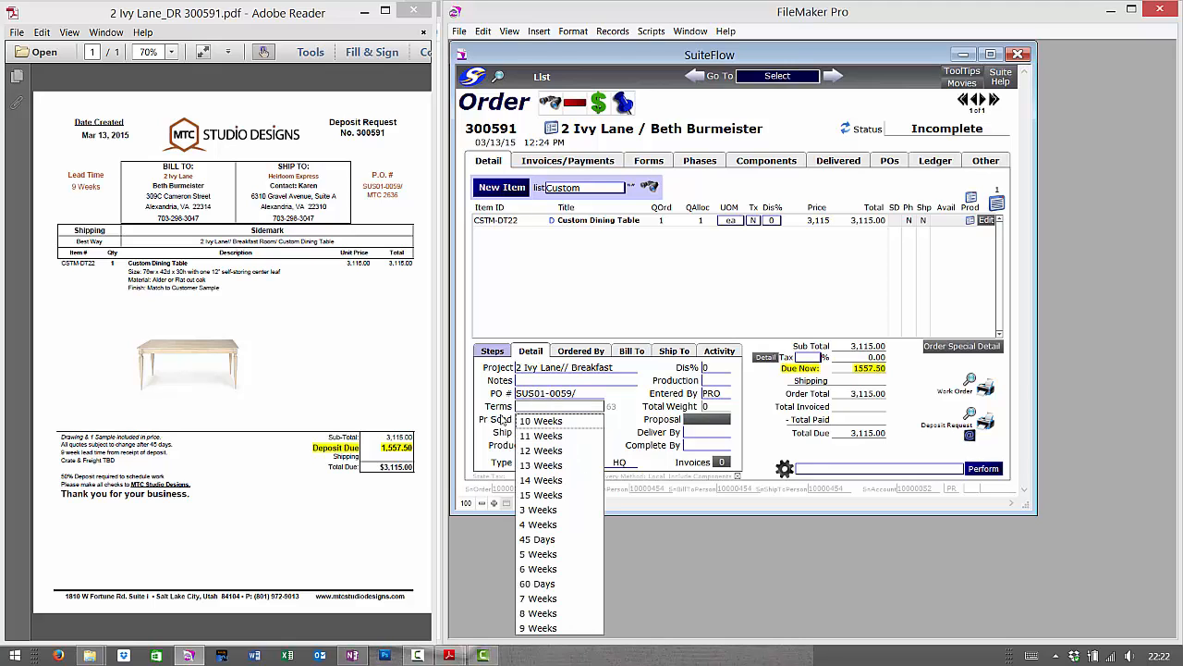
- Set terms to 9 Weeks, keep Best Way shipping, and show the Ship To address
left_click(559, 633)
key("Tab")
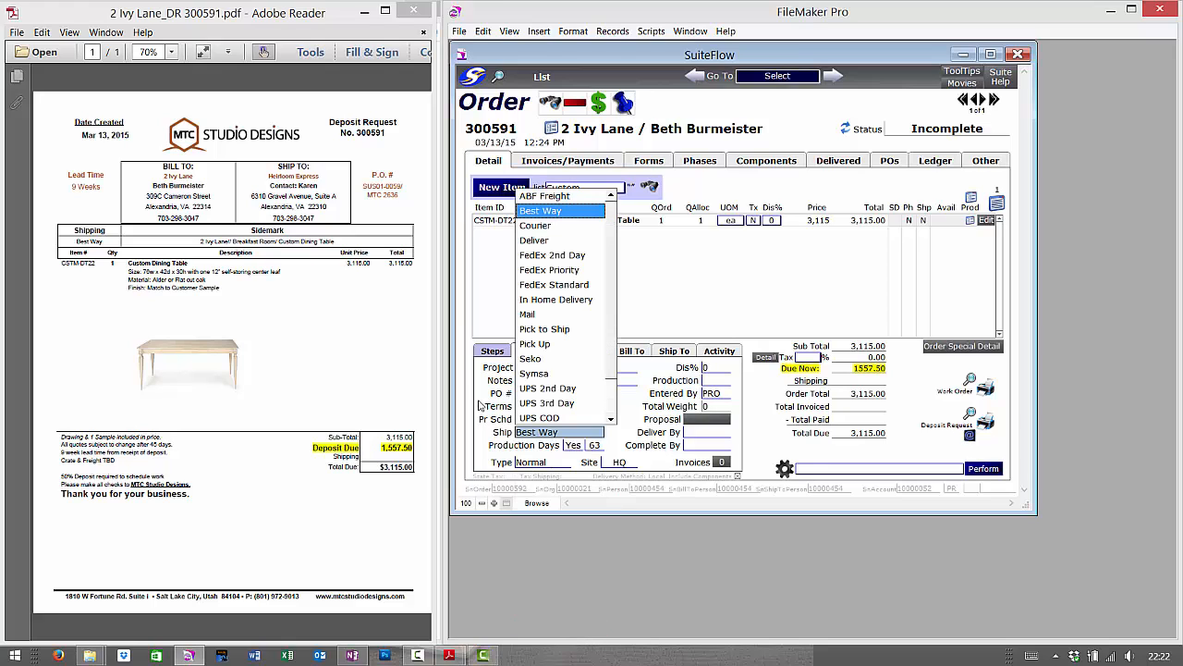
left_click(534, 441)
left_click(663, 359)
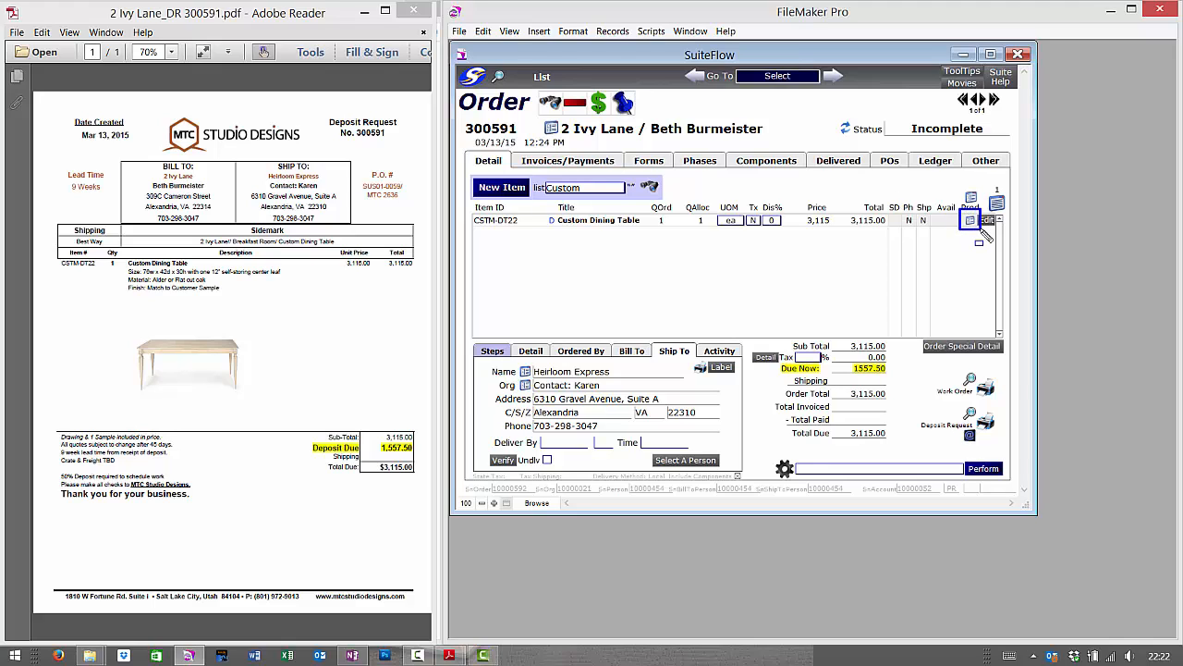
left_click(968, 220)
- Open CSTM-DT22's Product Detail and review its Category list without changing it from Custom
left_click(970, 222)
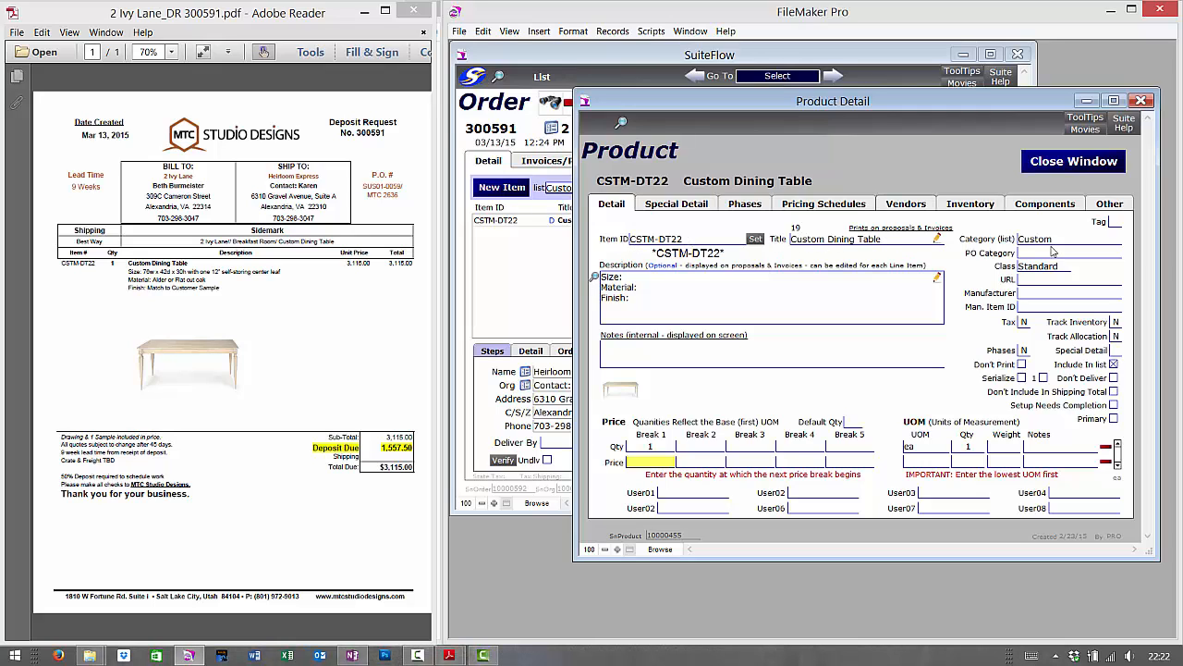
left_click(1031, 241)
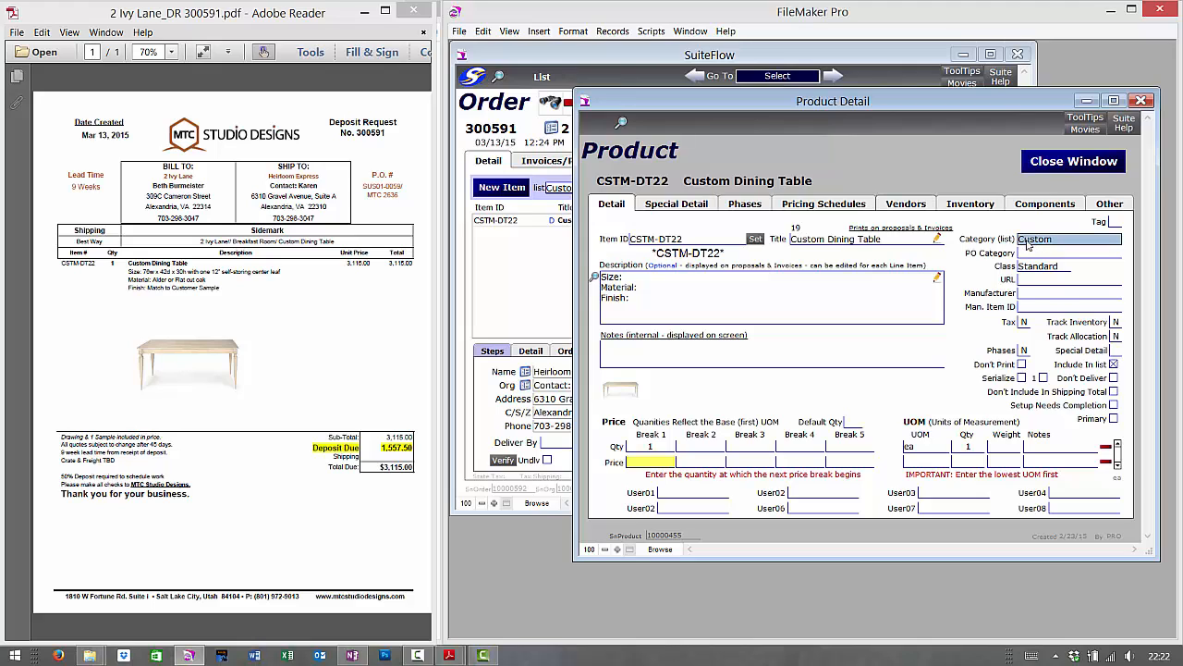
left_click(969, 280)
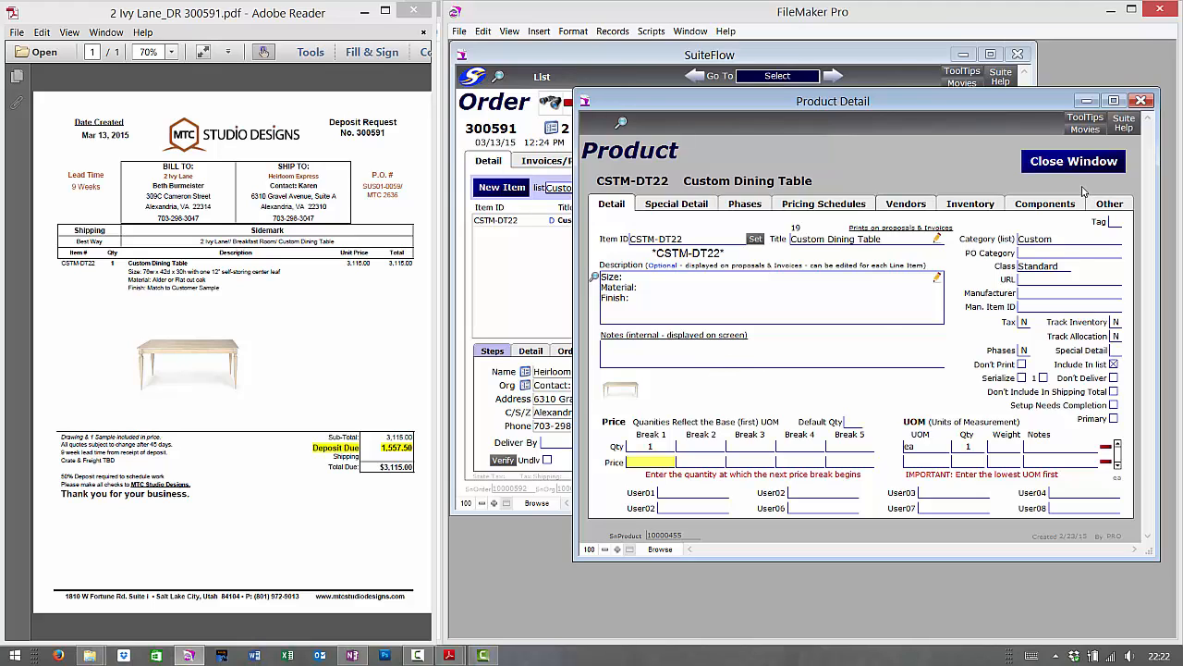
left_click_drag(1101, 216, 1135, 226)
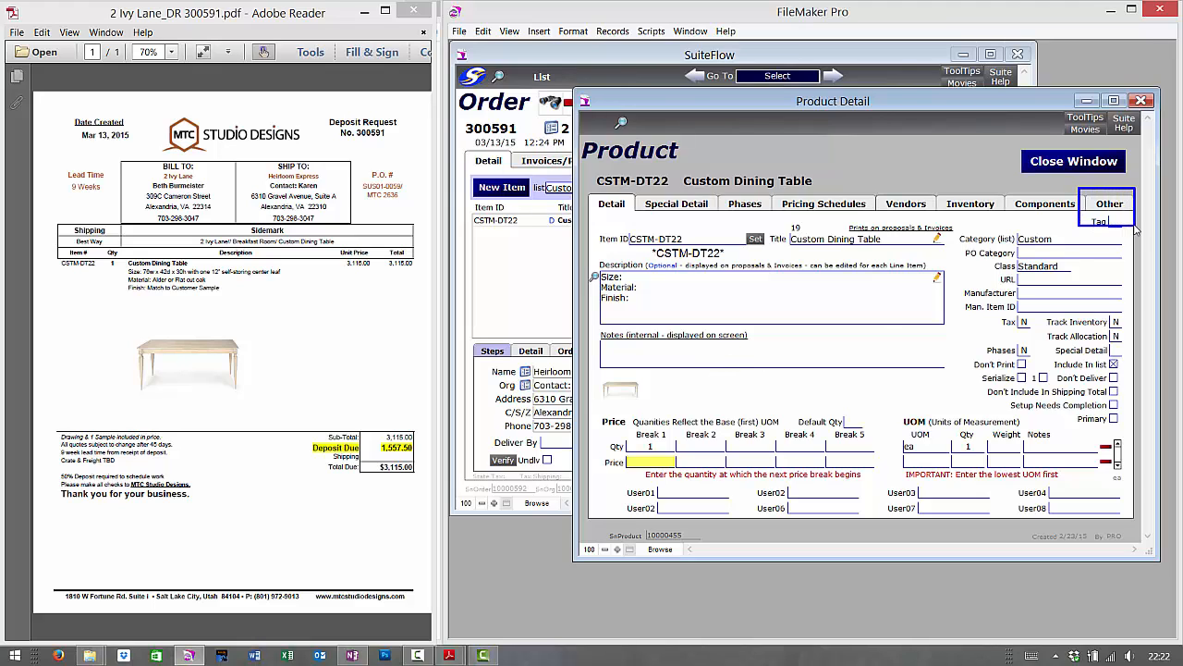
- Show the product's additional fields and cut the existing picture from the Picture field
left_click(1114, 211)
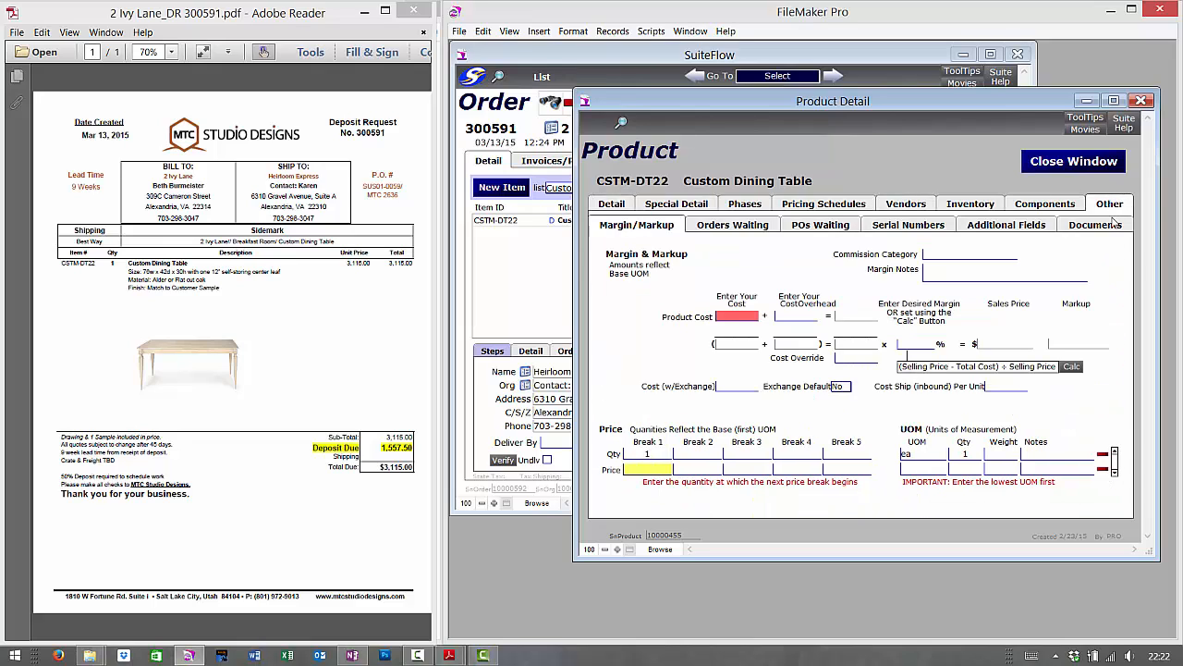
left_click_drag(958, 216, 1061, 247)
left_click(1042, 231)
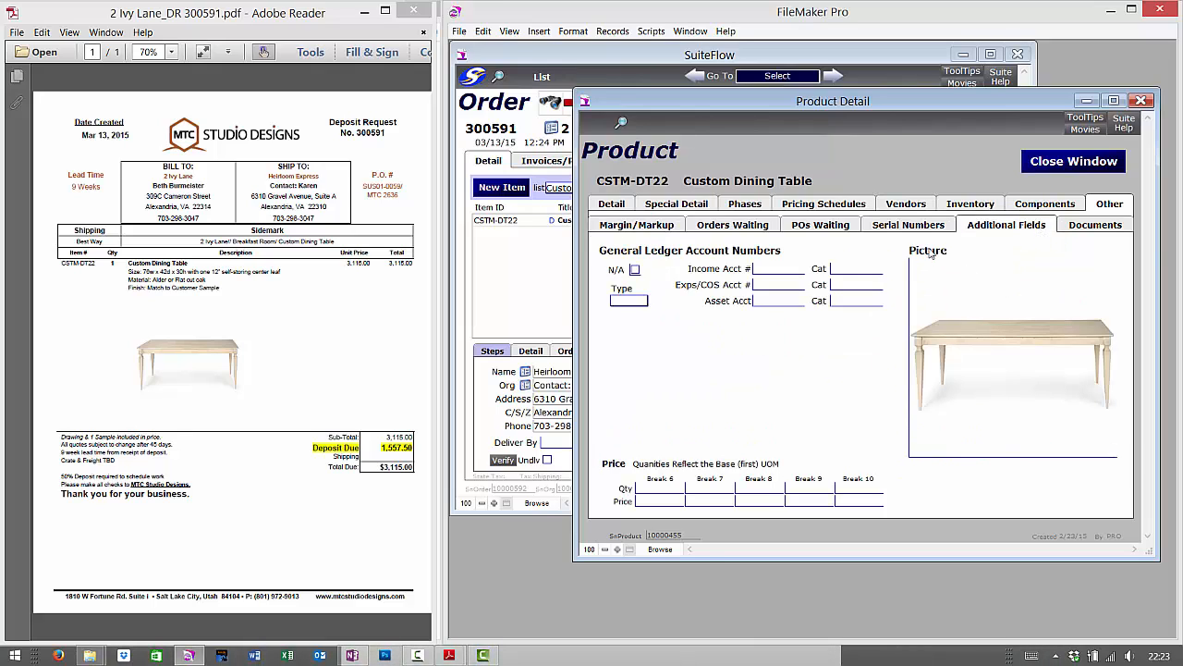
right_click(987, 319)
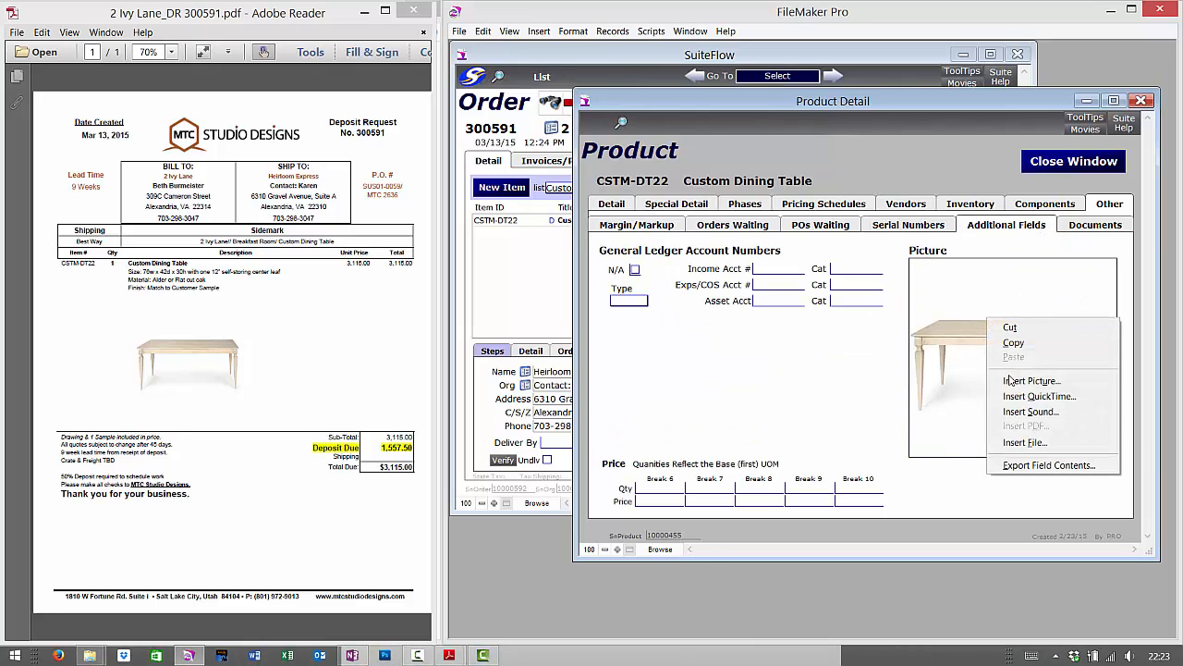
left_click(1015, 388)
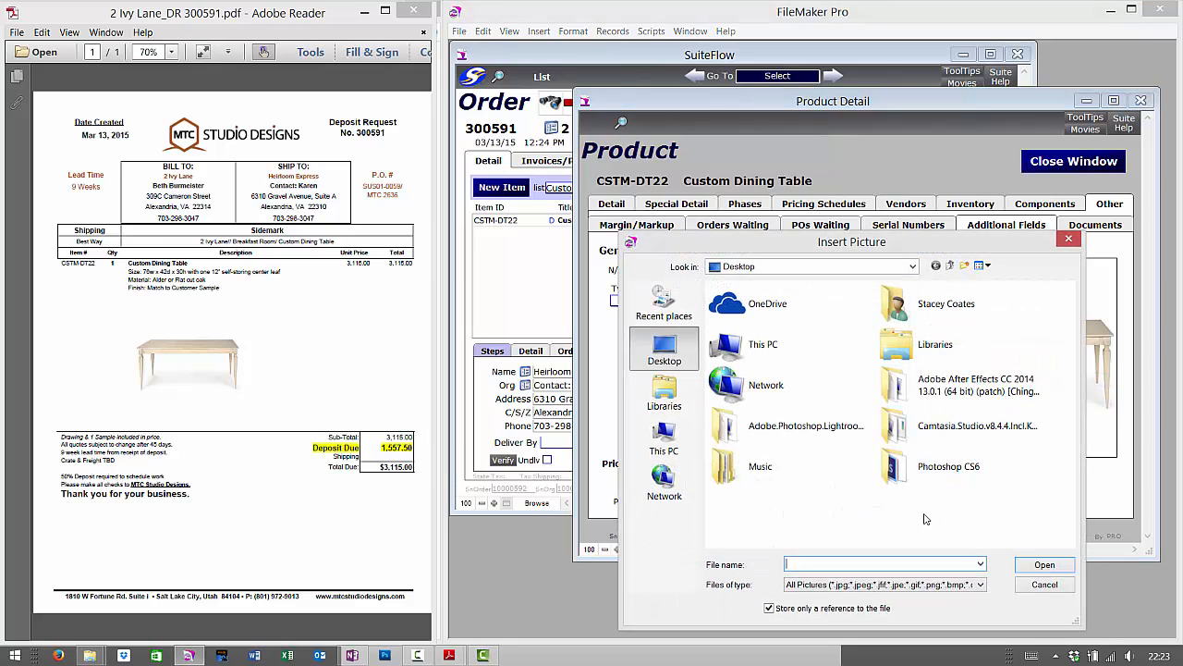
left_click(1044, 584)
right_click(1052, 395)
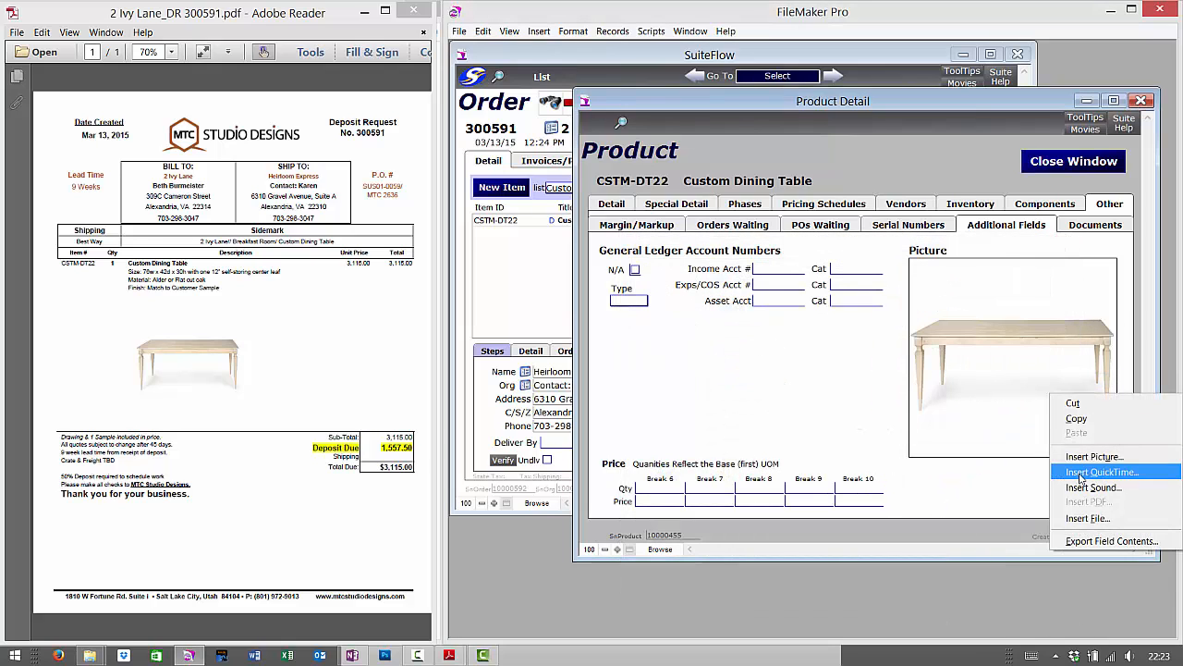
left_click(1074, 404)
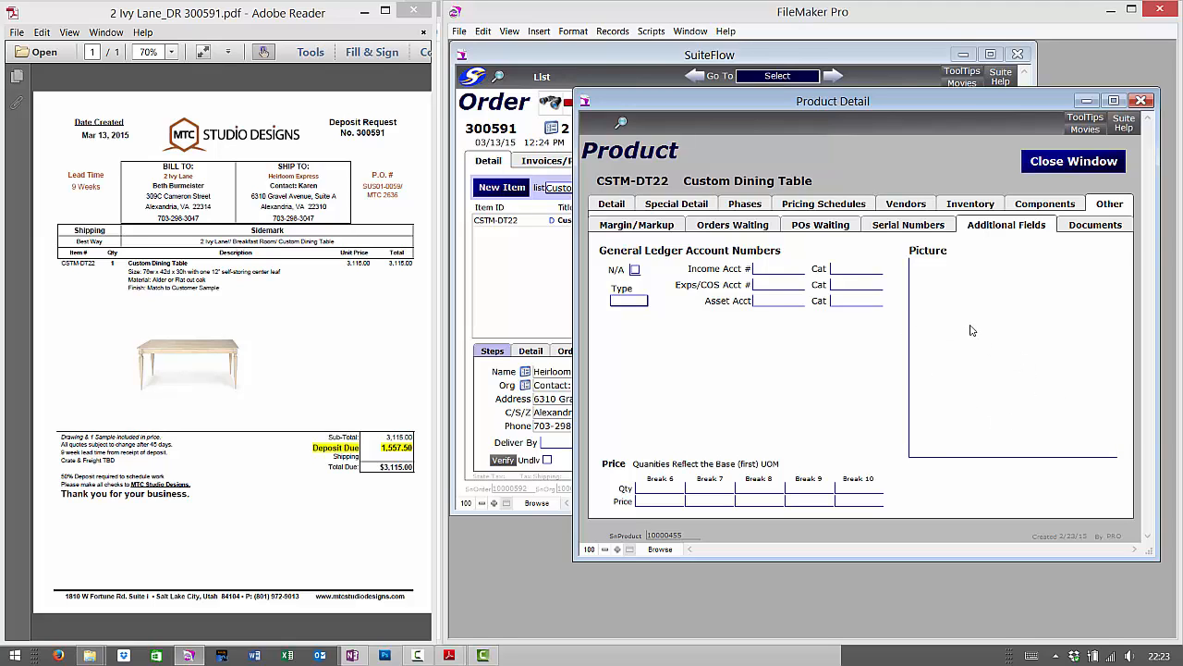
right_click(960, 360)
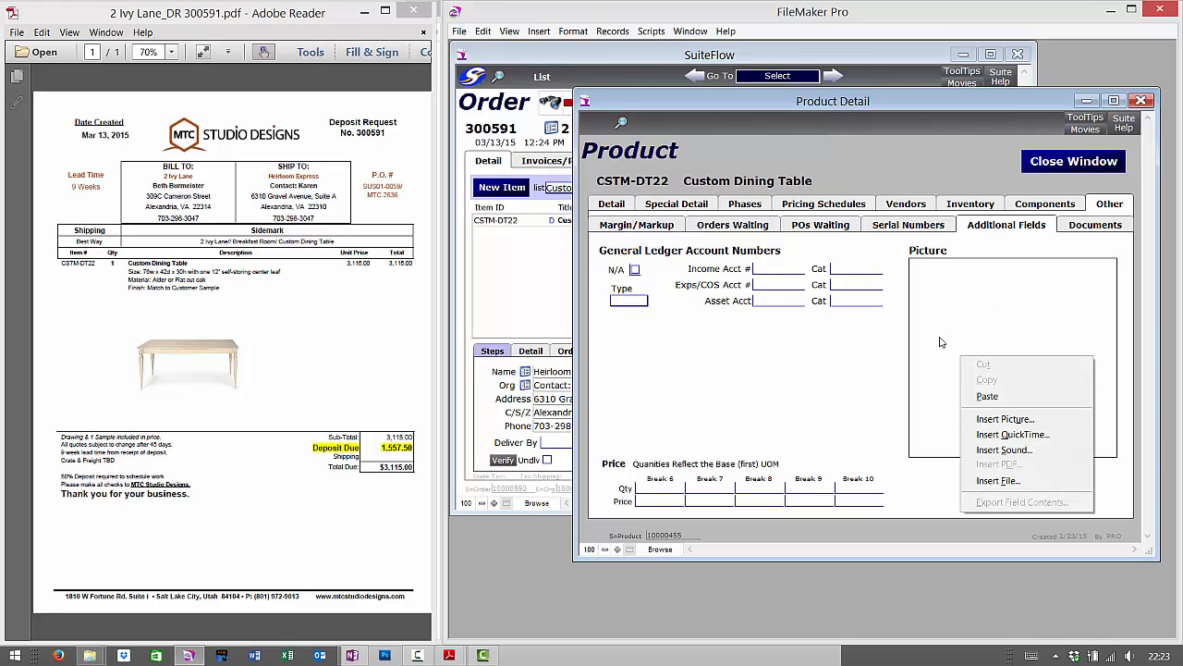
left_click(994, 421)
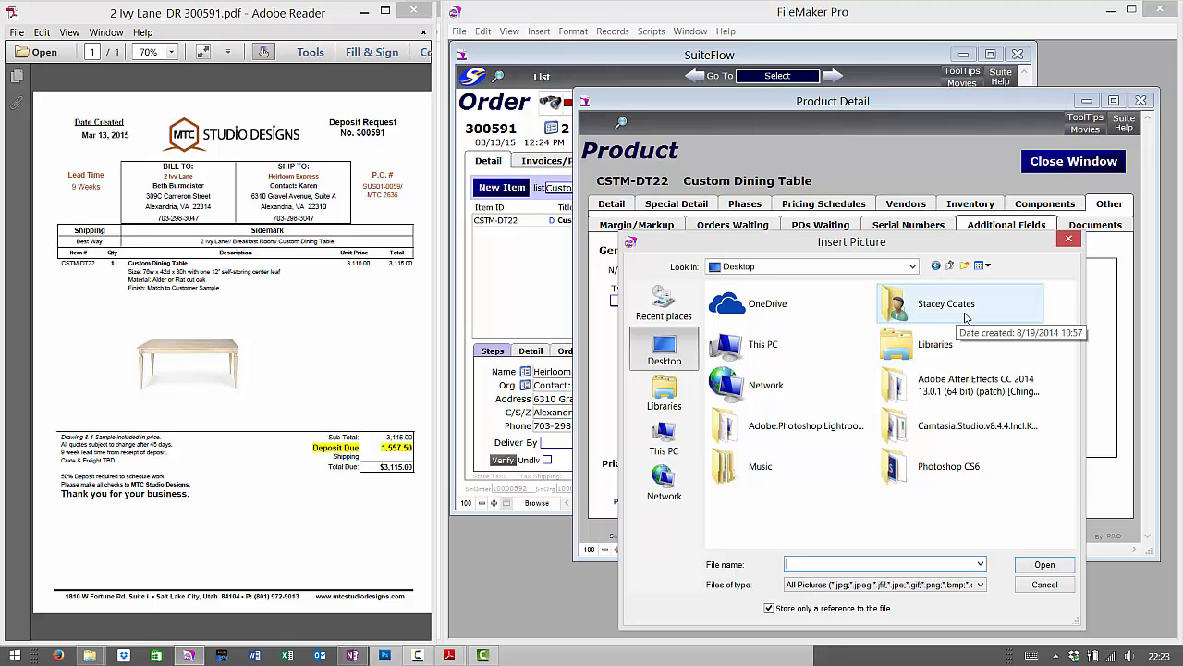
double_click(975, 308)
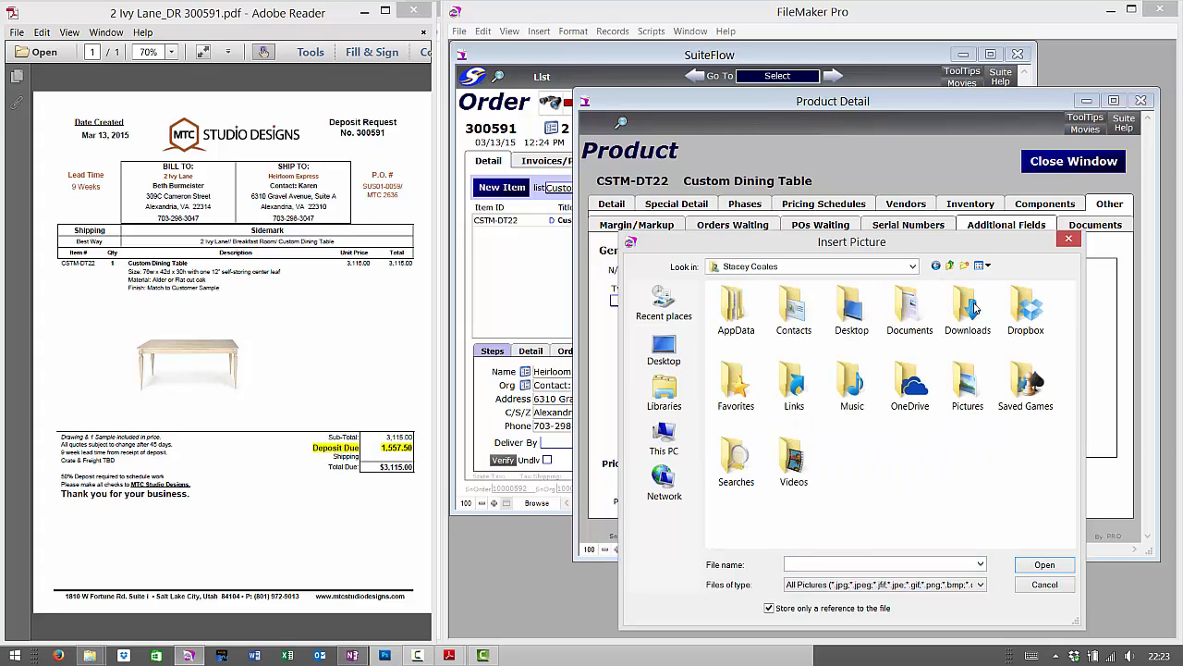
double_click(1044, 330)
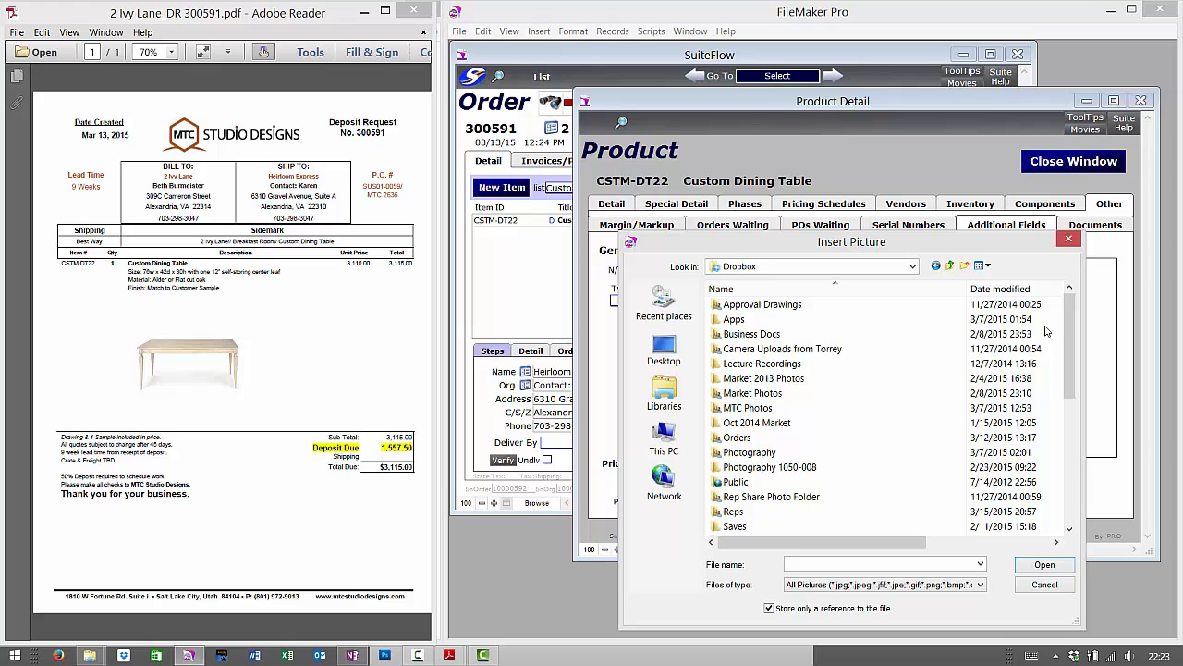
double_click(737, 438)
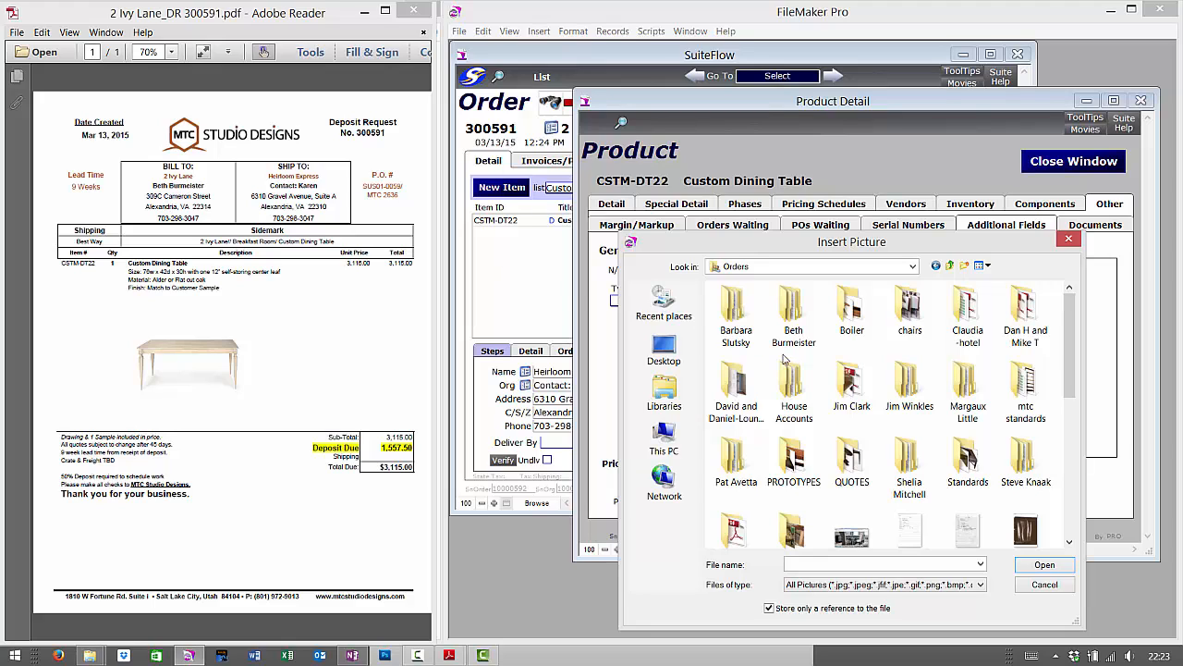
double_click(803, 323)
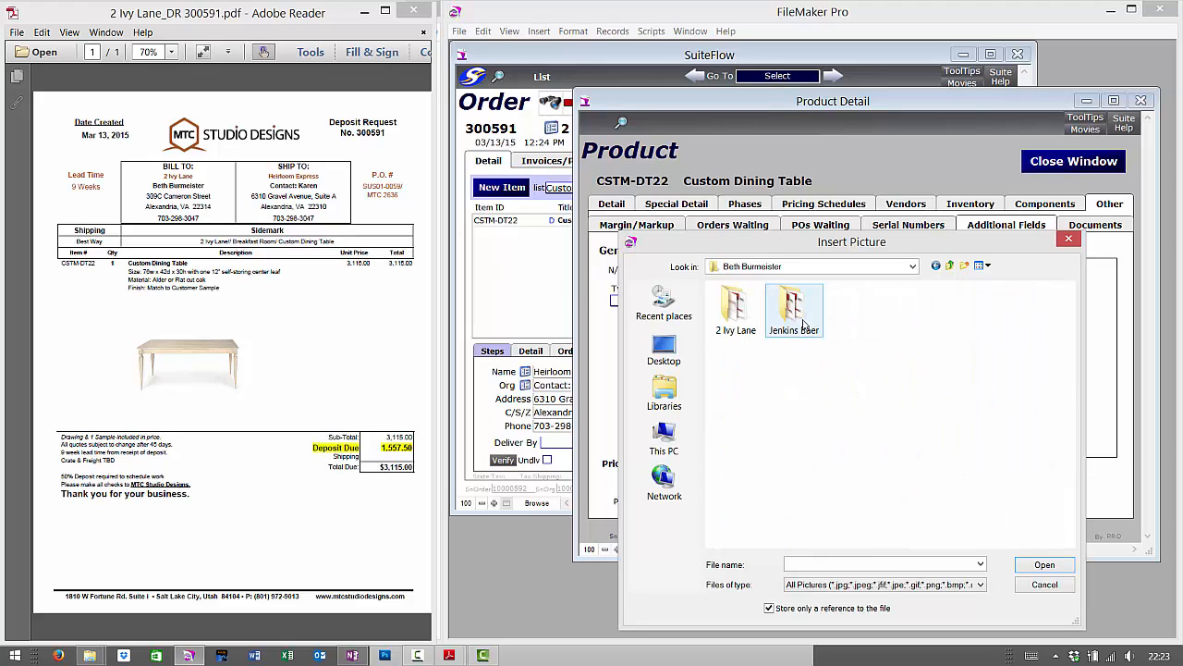
double_click(730, 319)
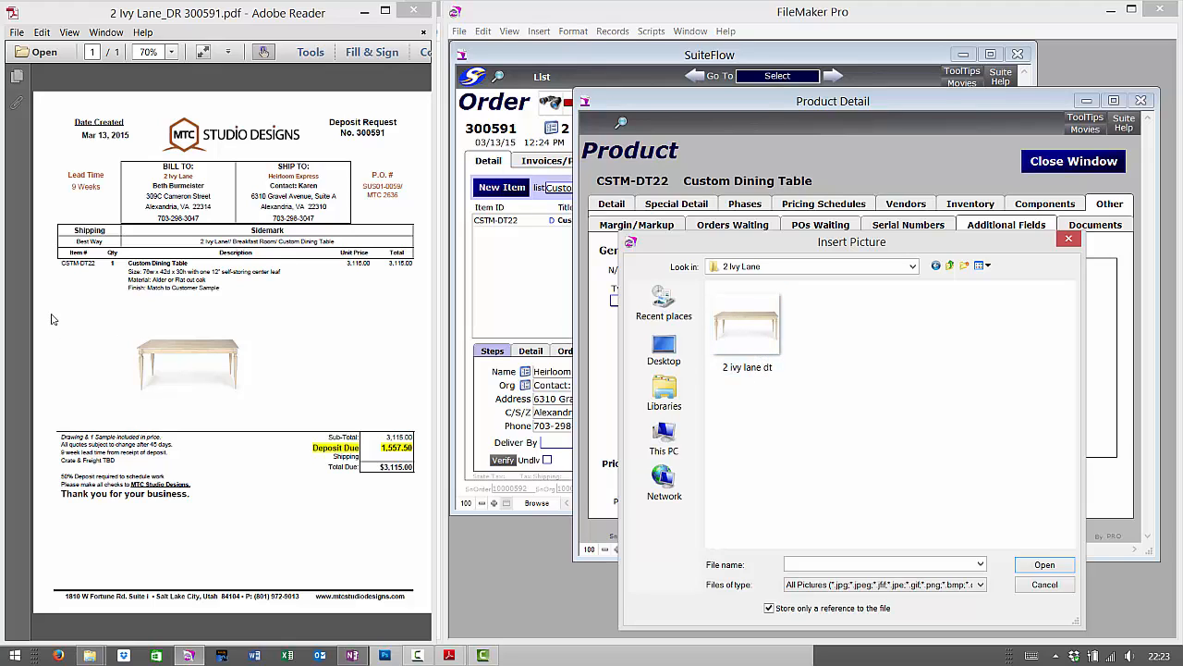
double_click(752, 341)
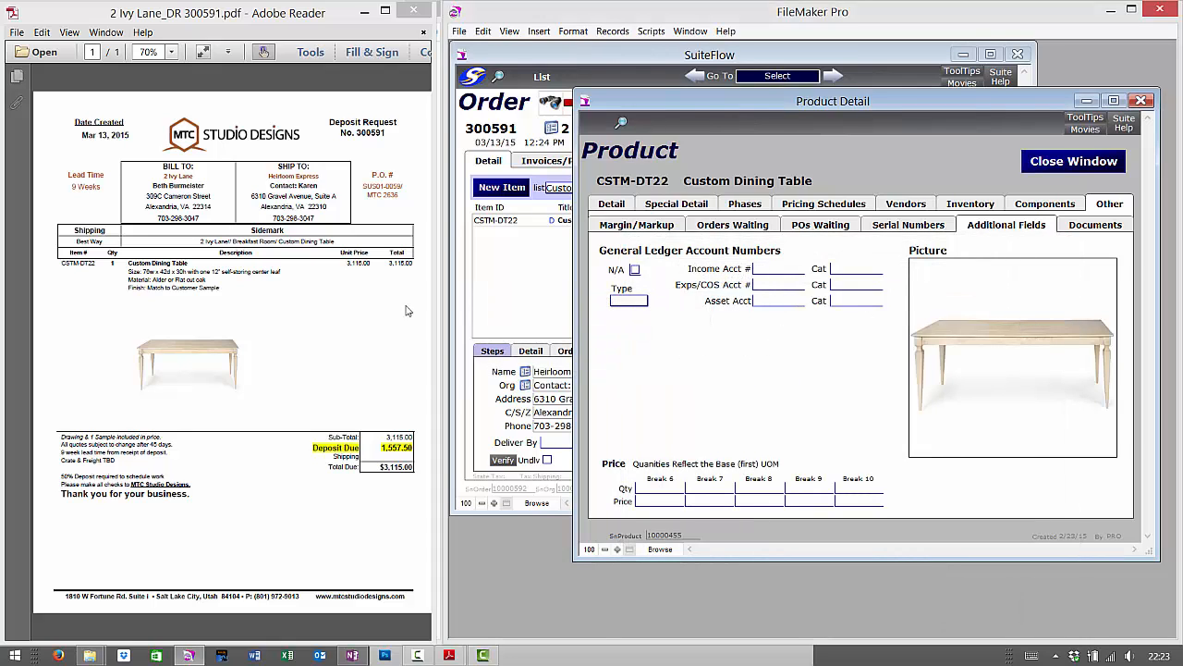
left_click(366, 13)
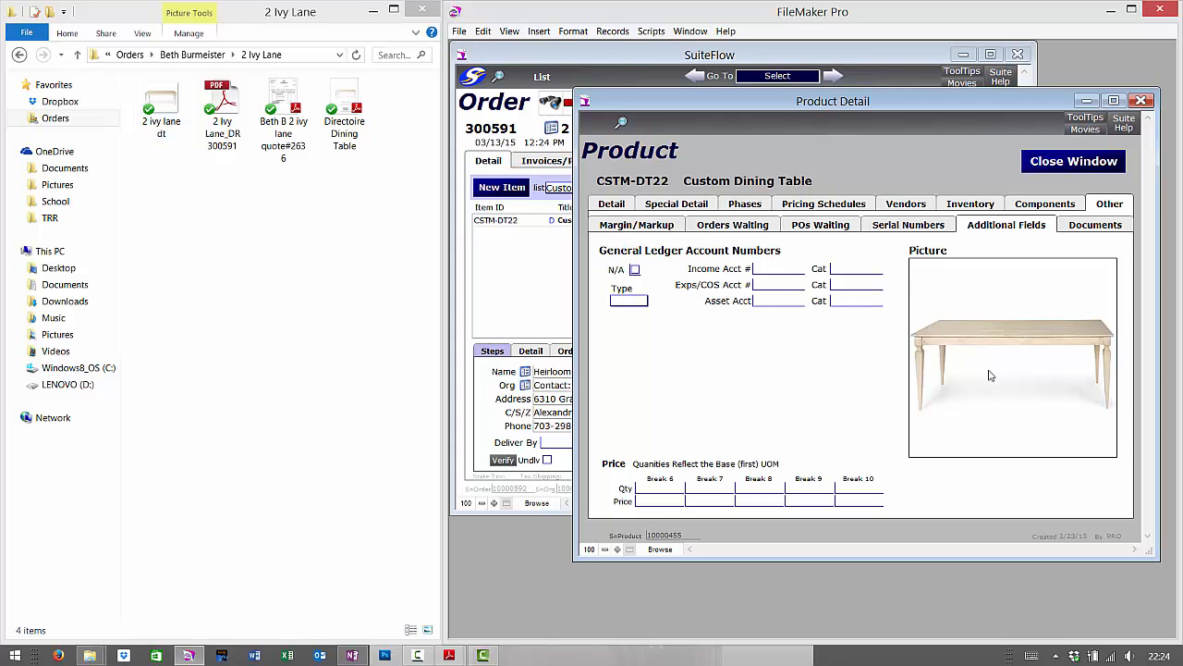
- Close the CSTM-DT22 Product Detail window and return to the SuiteFlow Home layout
left_click(1070, 162)
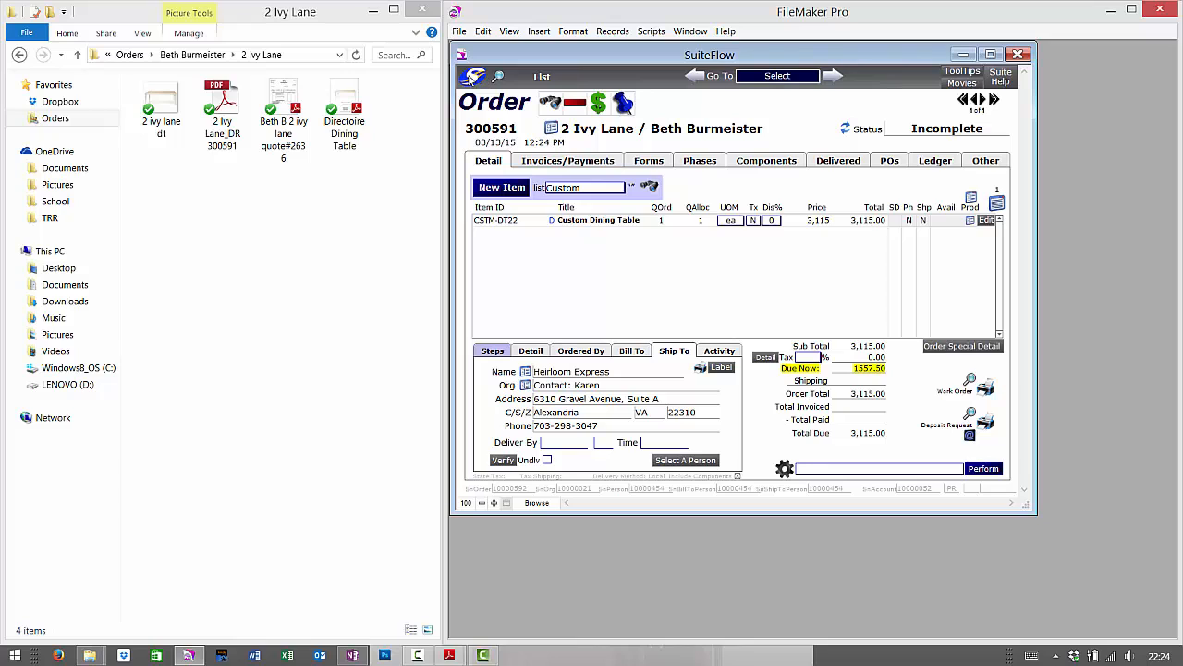
left_click(478, 78)
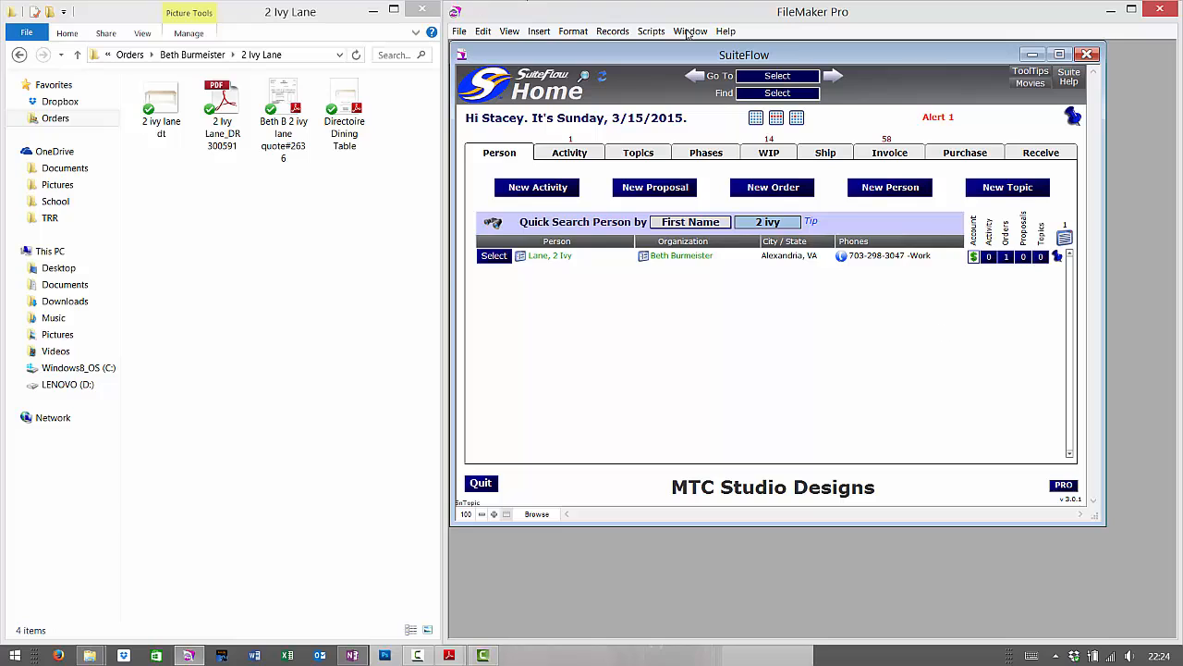
- Maximize SuiteFlow and switch to the Products layout via the Go To dropdown
double_click(820, 53)
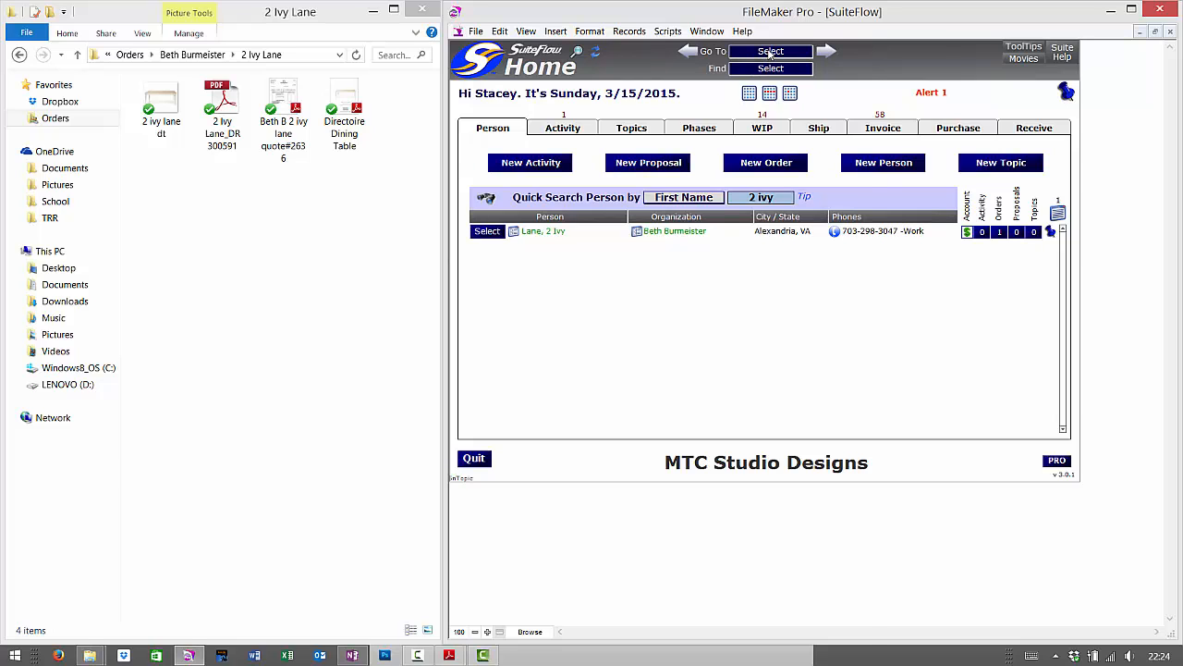
left_click(770, 52)
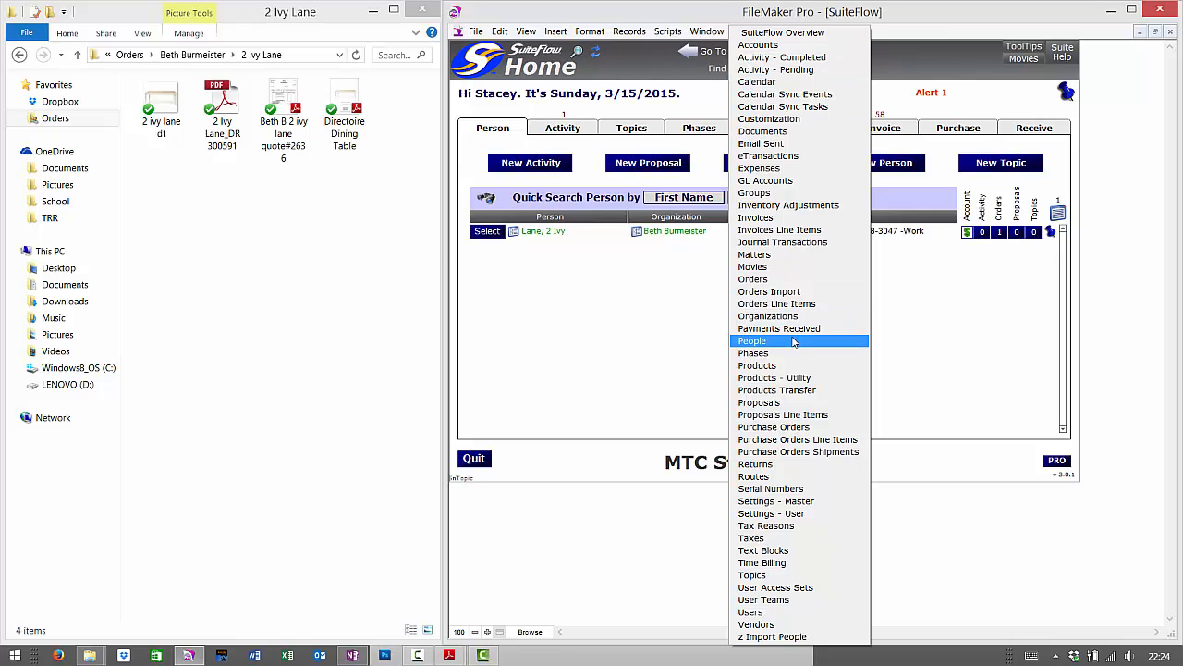
left_click_drag(727, 359, 880, 378)
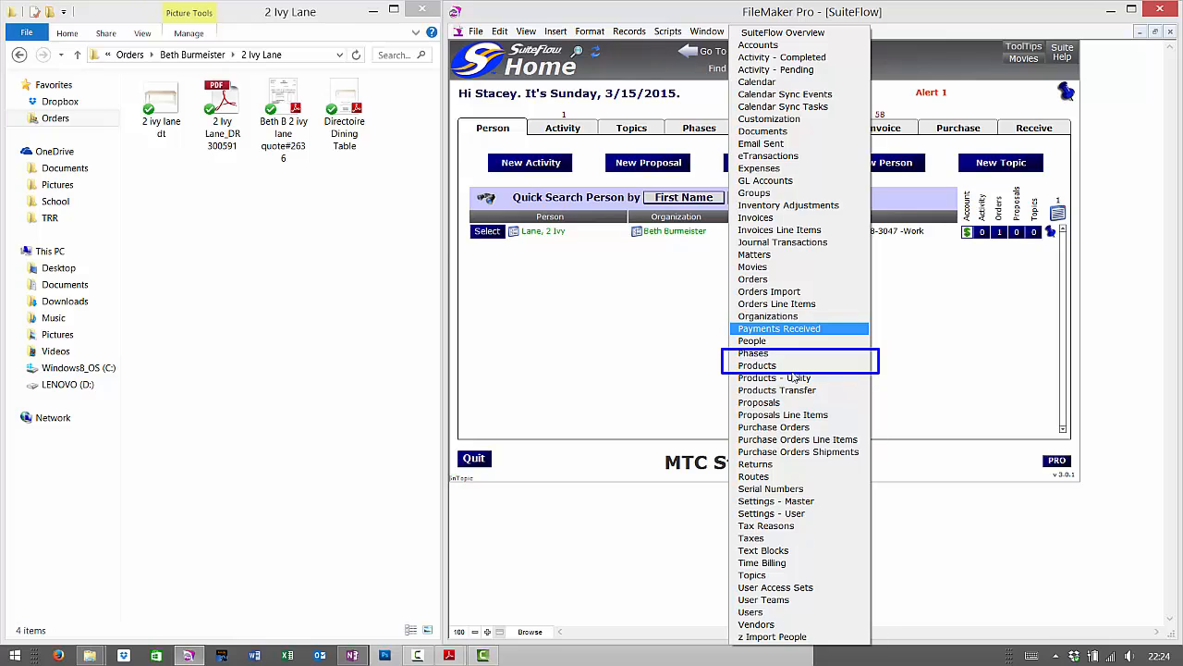
key("Escape")
left_click(771, 51)
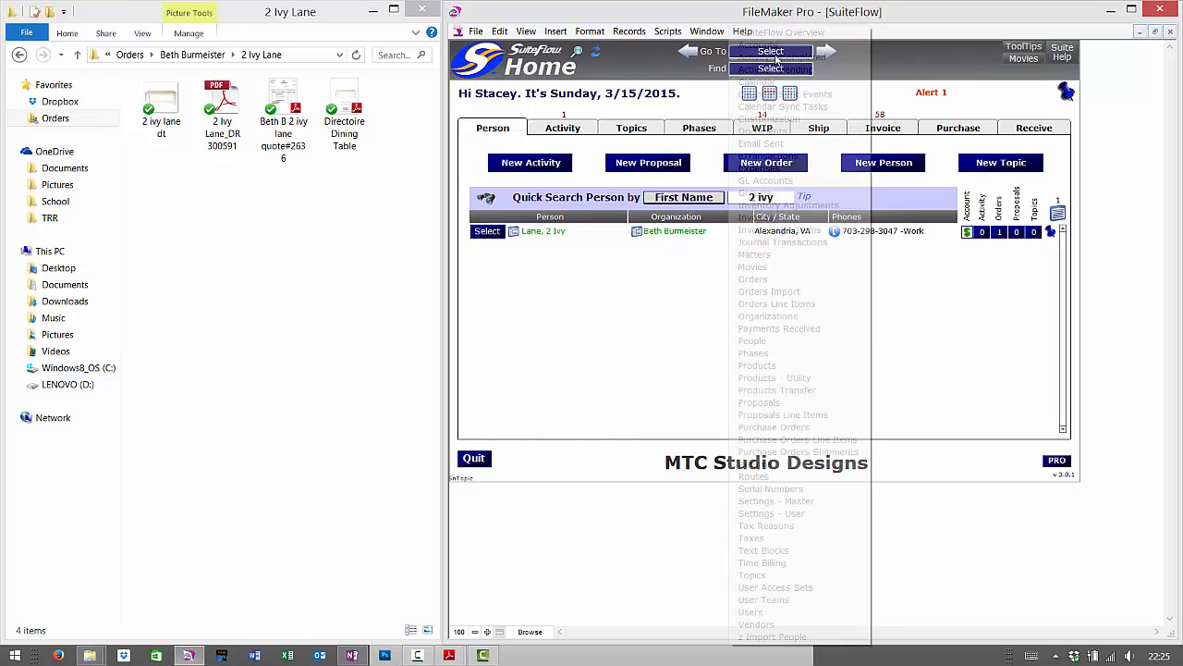
left_click(812, 366)
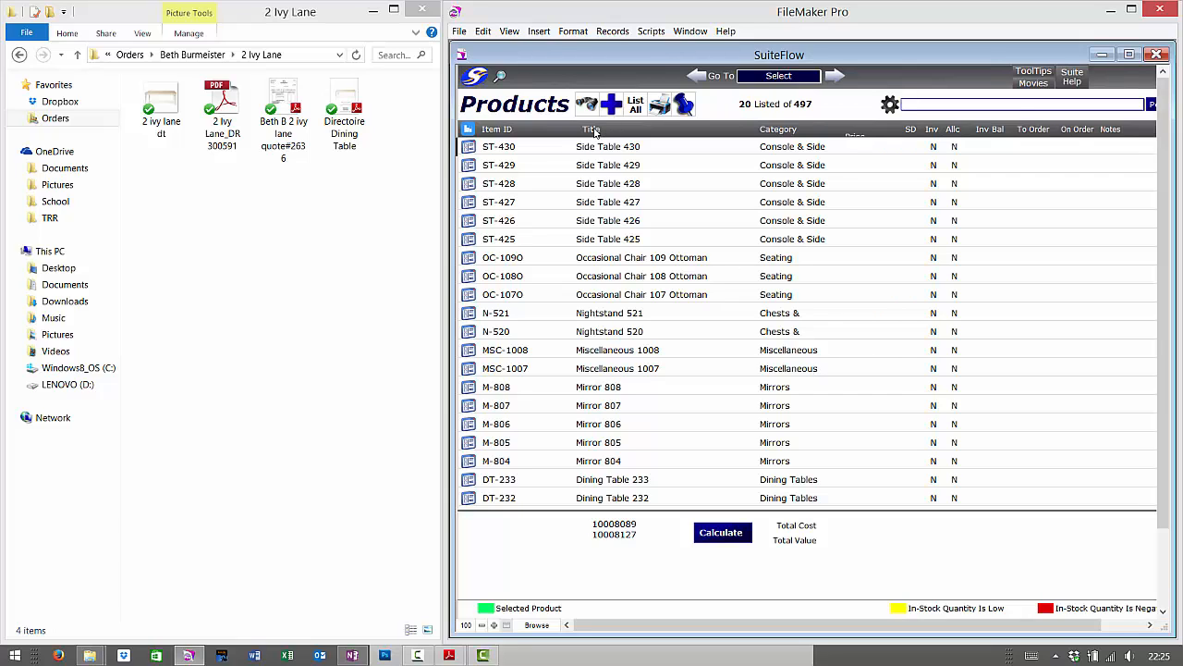
- Close Explorer and show the Suiteflow Product Number List PDF beside FileMaker's Products list
double_click(397, 11)
double_click(411, 11)
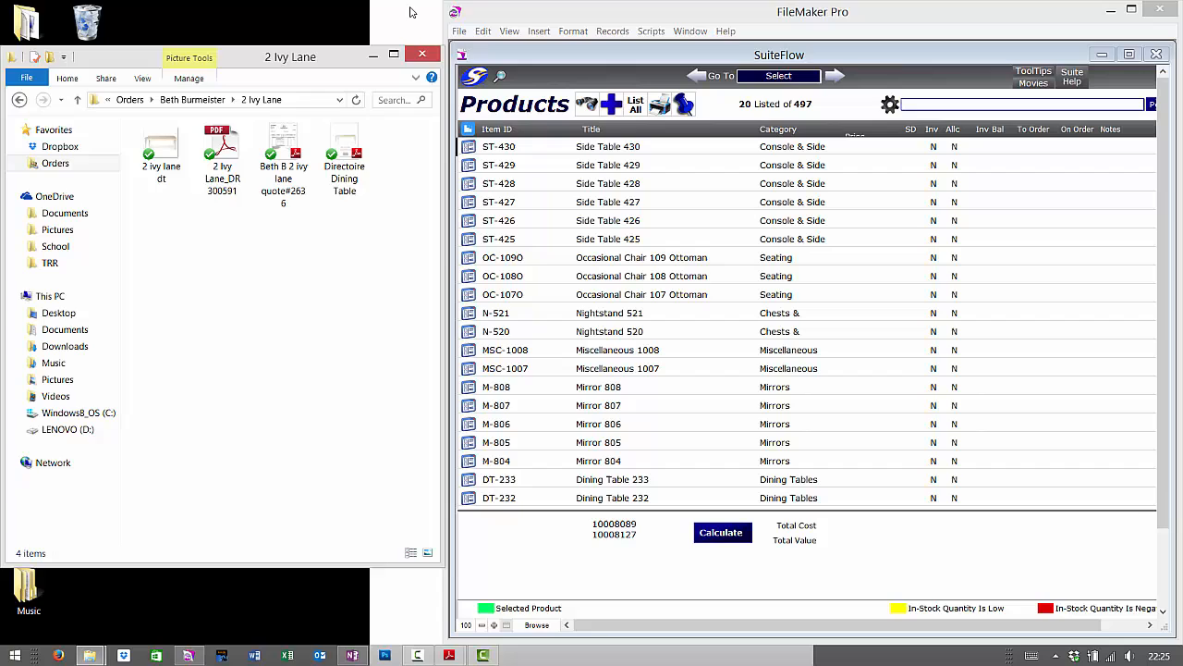
left_click(422, 54)
mouse_move(462, 656)
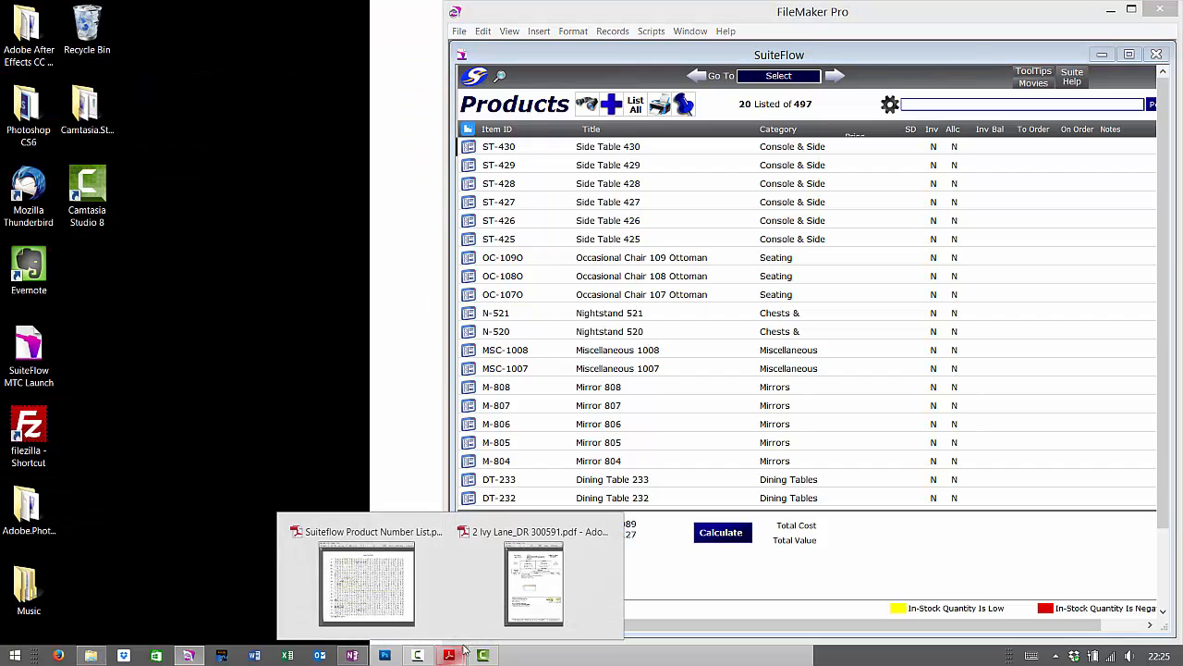
left_click(346, 559)
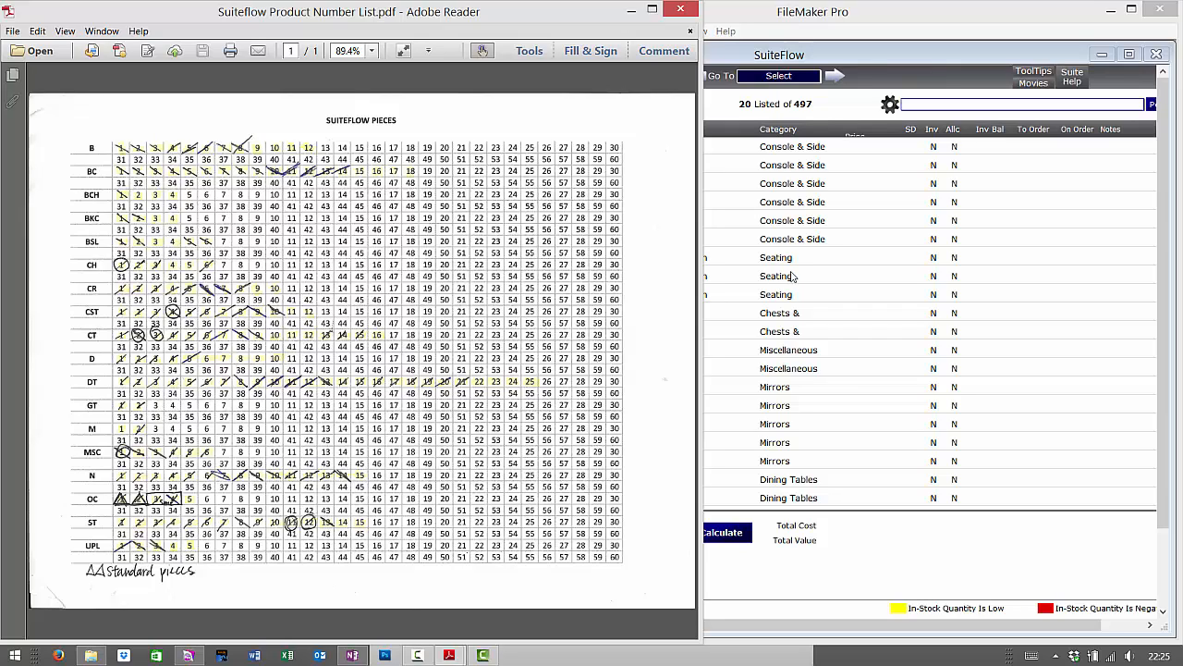
left_click(884, 52)
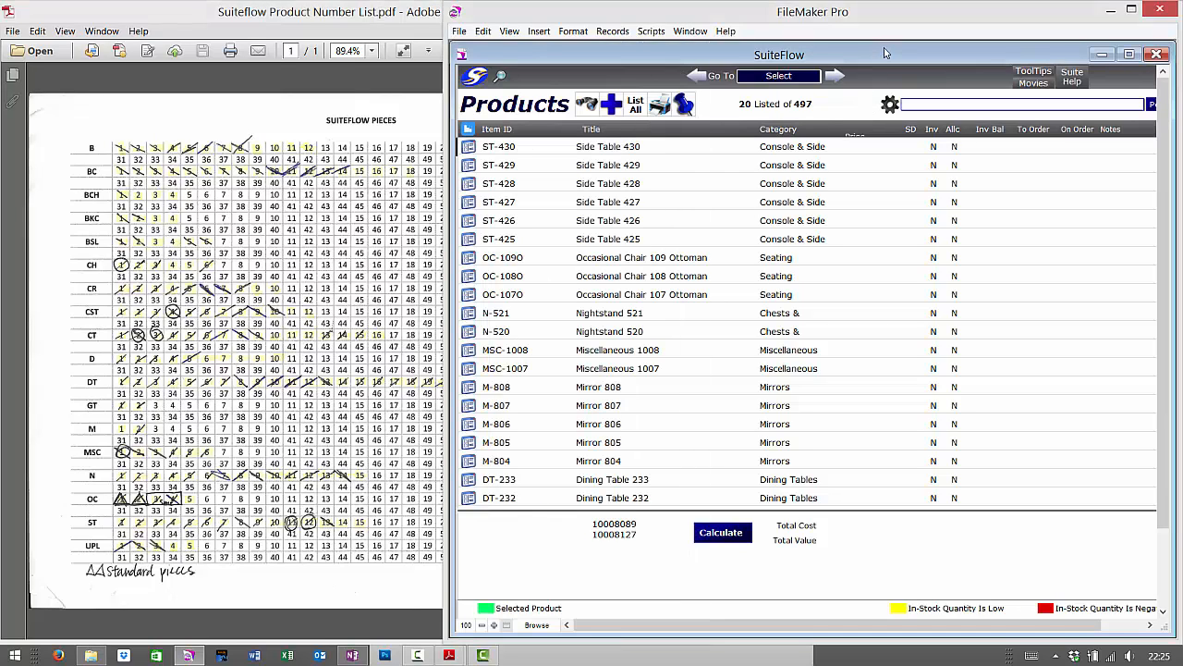
- Show all 497 products, sort by Item ID, and scroll to the CSTM-GT rows
left_click(641, 108)
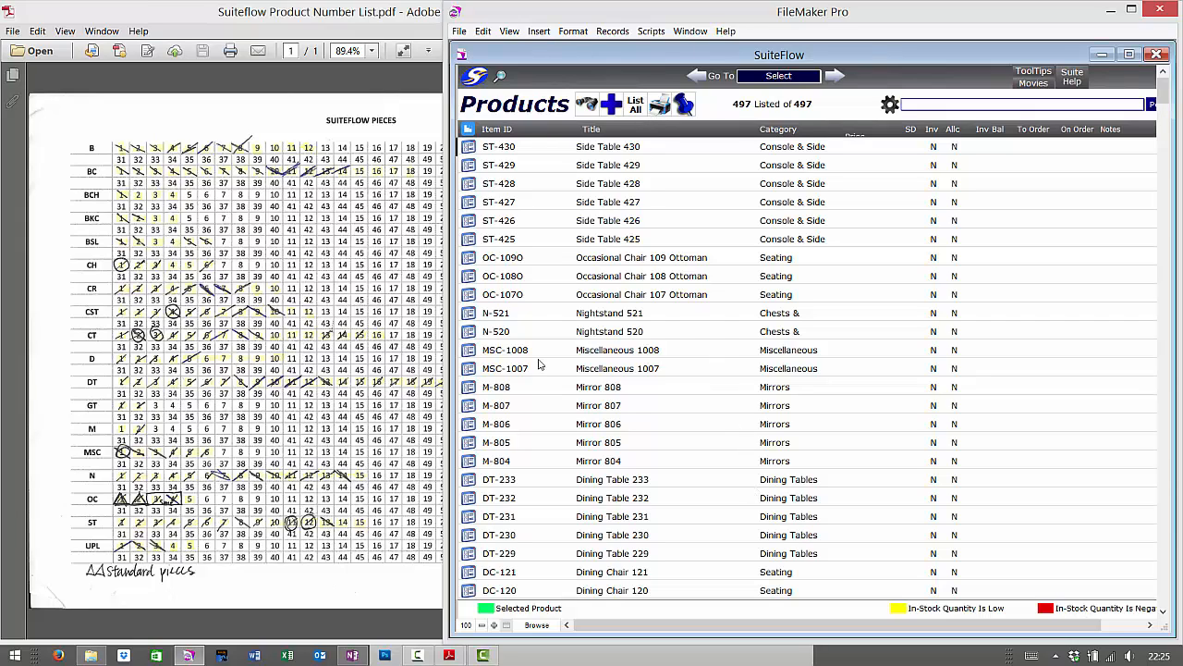
left_click(500, 134)
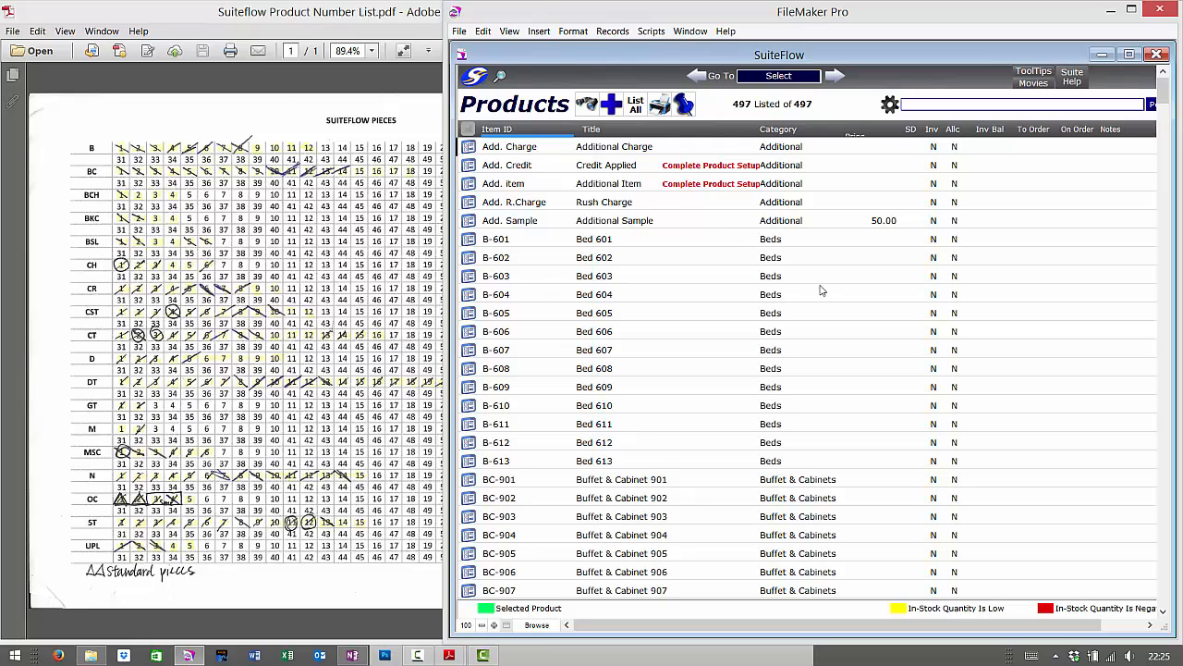
scroll(624, 260, "down", 14)
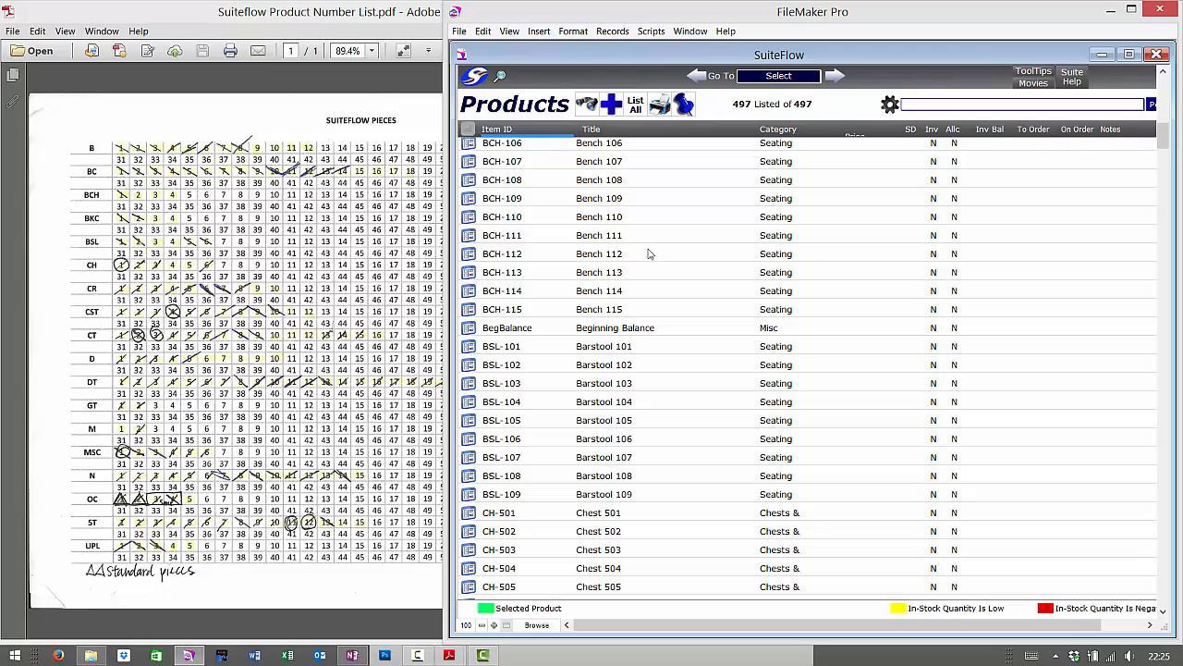
scroll(849, 273, "down", 1)
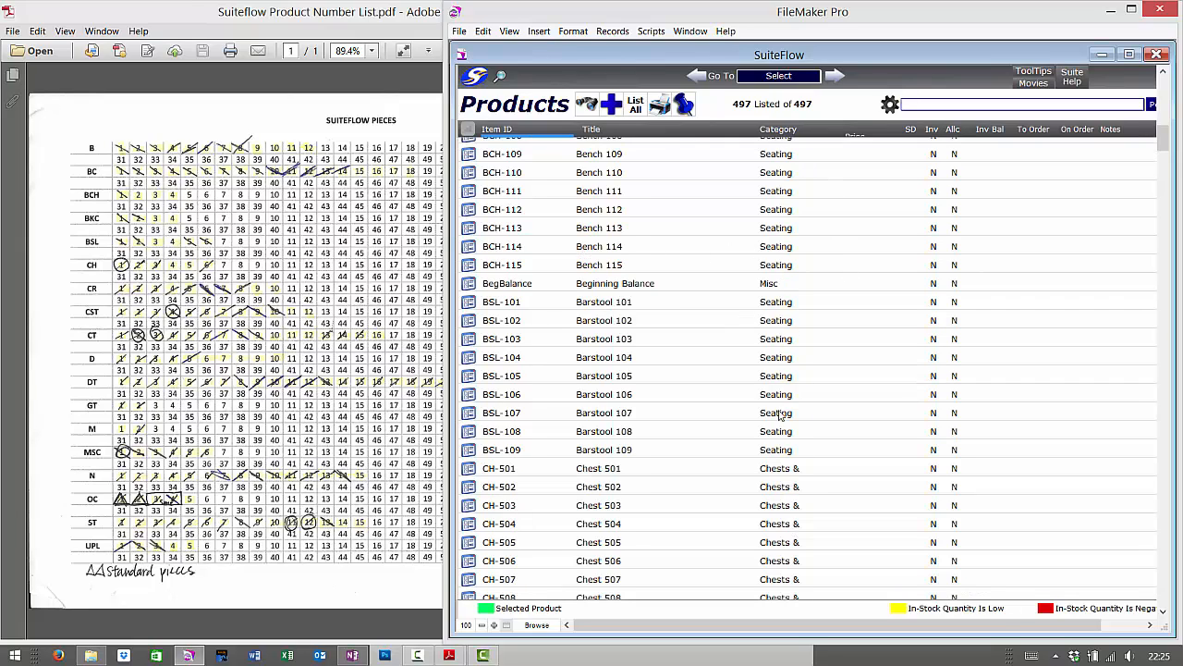
scroll(770, 453, "down", 15)
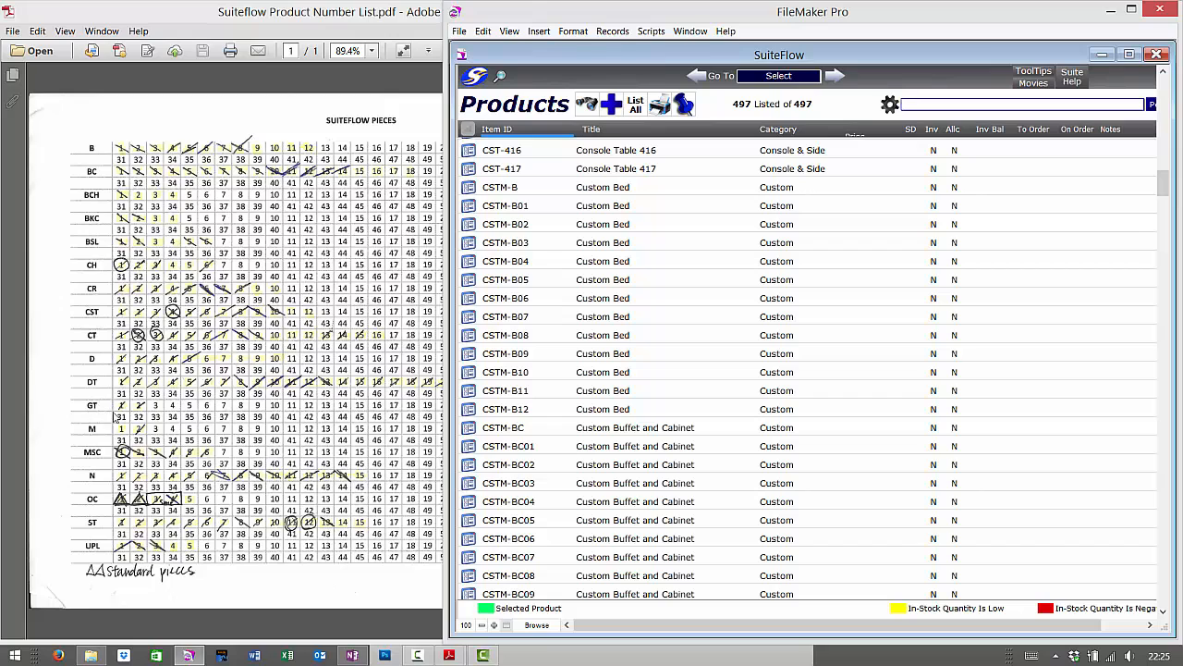
scroll(621, 411, "down", 11)
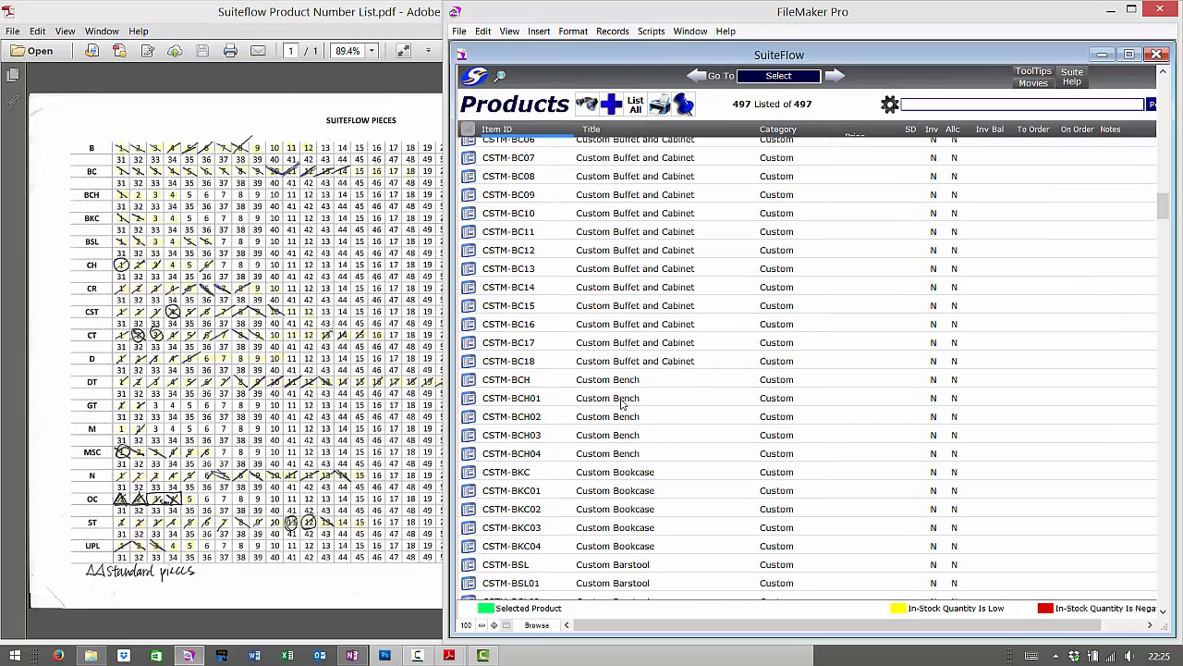
scroll(622, 403, "down", 15)
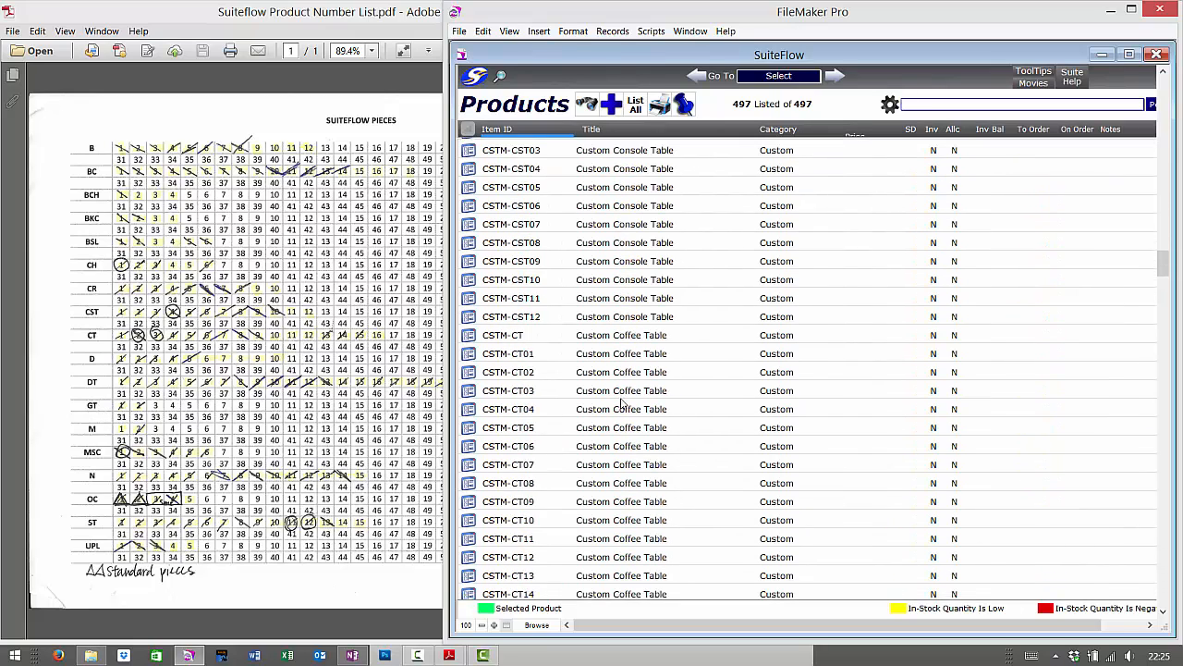
scroll(622, 404, "down", 13)
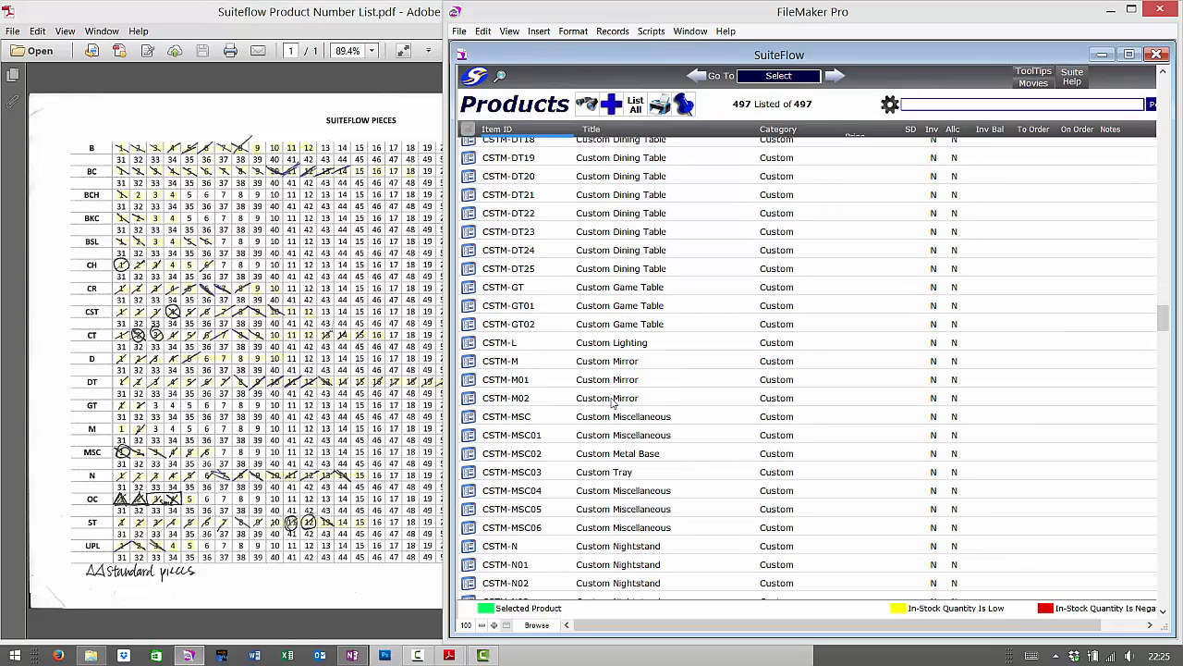
left_click_drag(462, 266, 974, 349)
- Open CSTM-GT Custom Game Table and perform the Duplicate This Product script
left_click(469, 290)
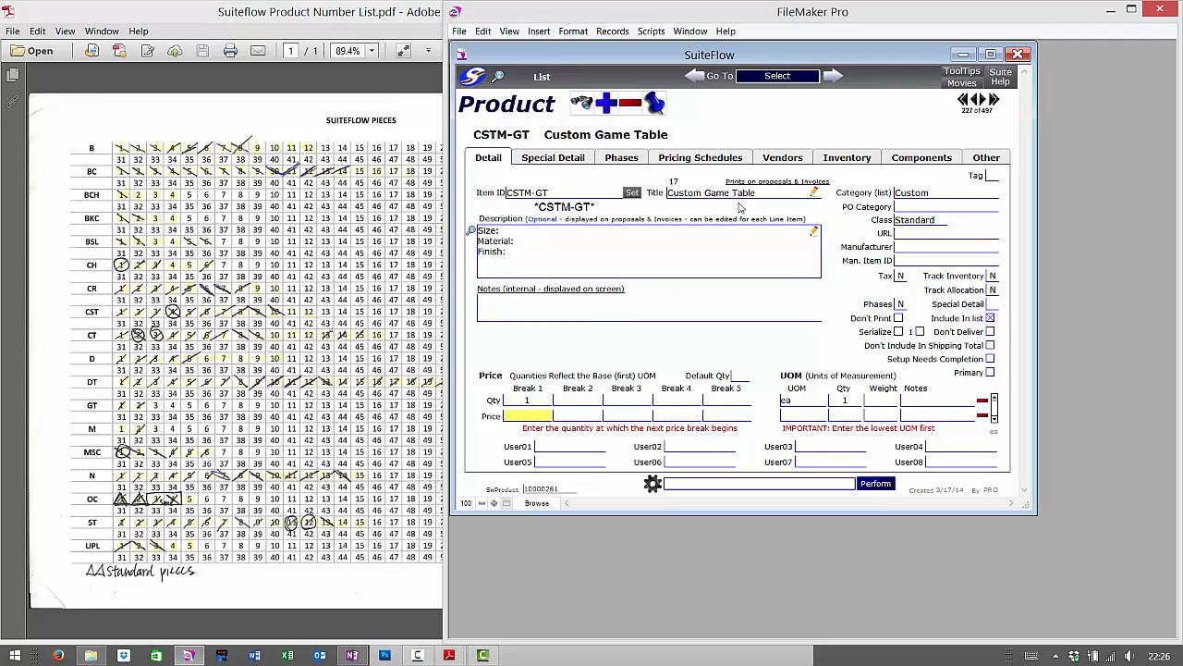
left_click(705, 485)
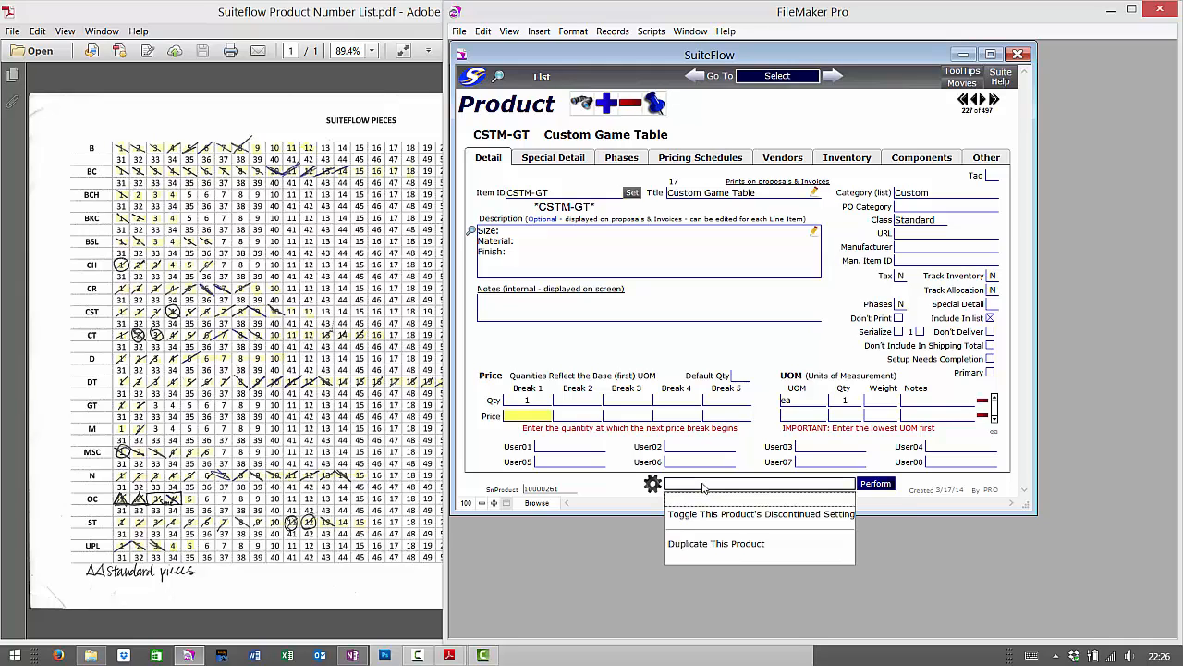
left_click(718, 544)
left_click(876, 483)
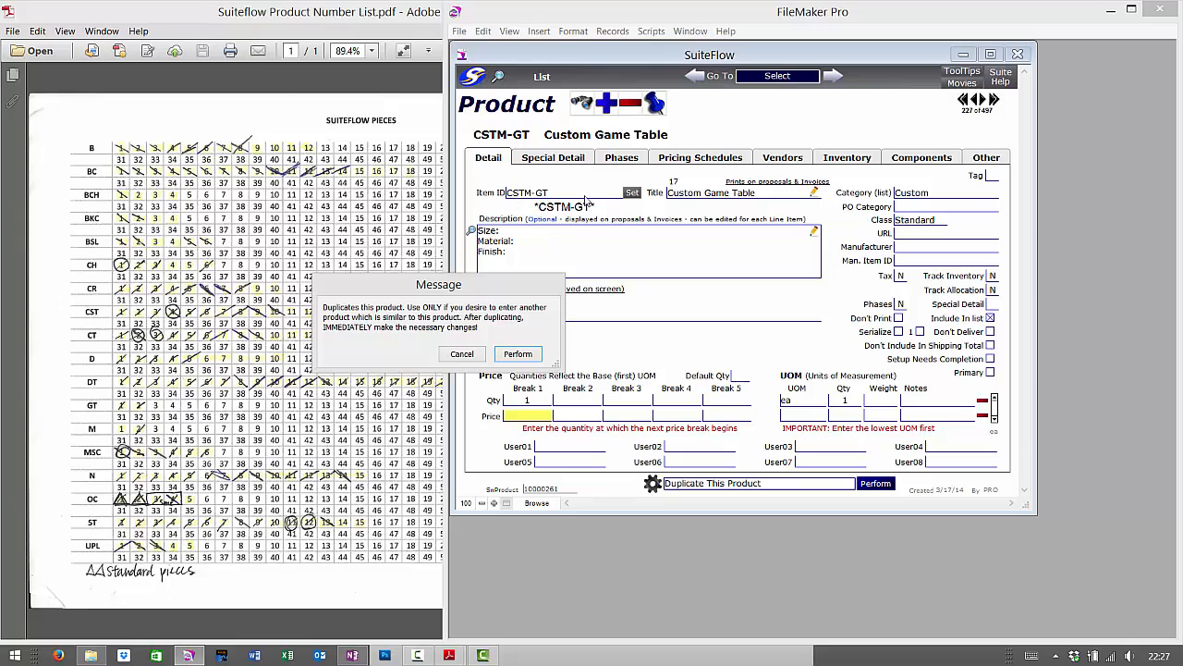
- Confirm the duplication, give the copy Item ID CSTM-GT03, and return to the 498-item list
left_click(519, 354)
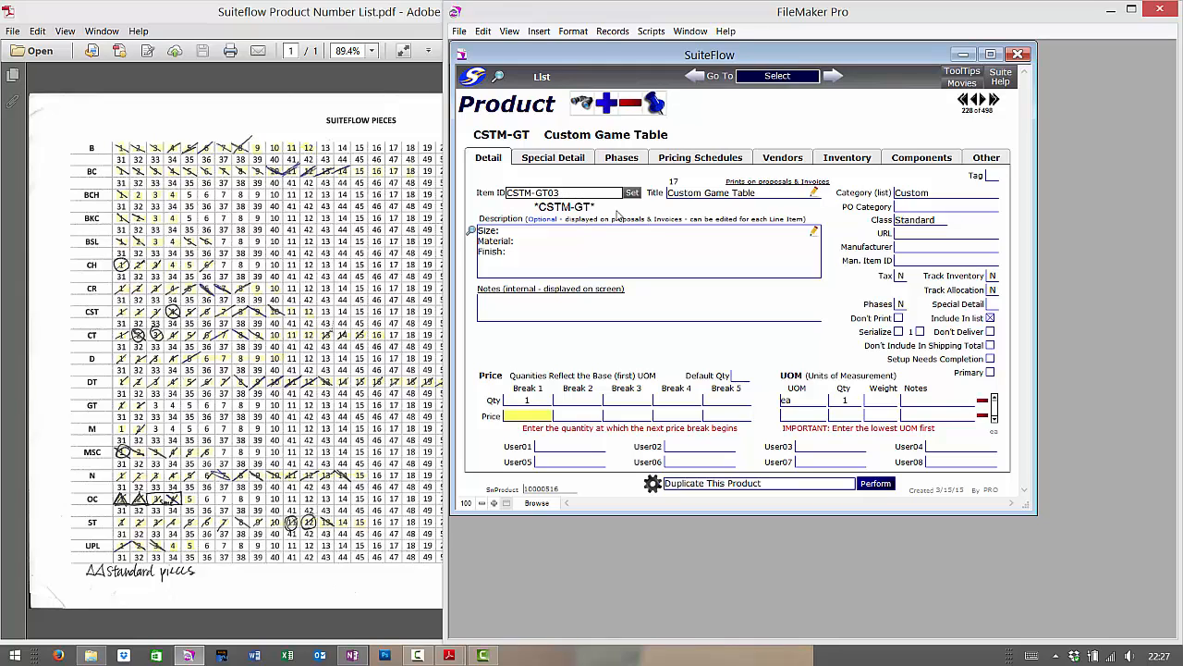
key("Tab")
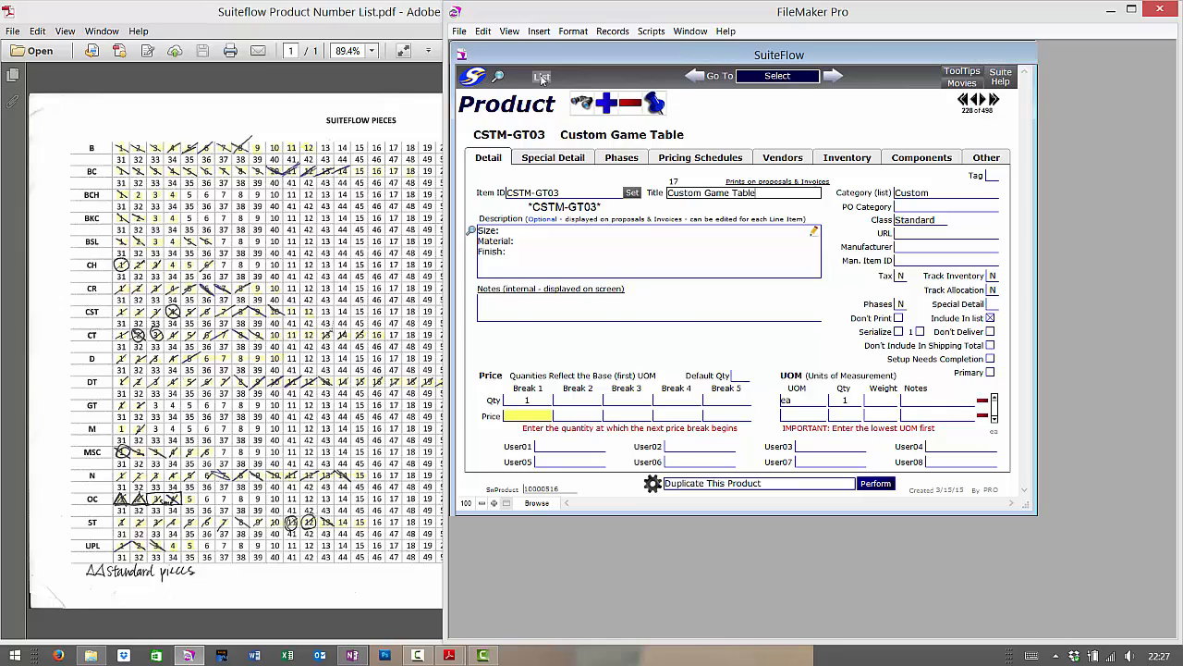
left_click(542, 78)
scroll(570, 523, "down", 2)
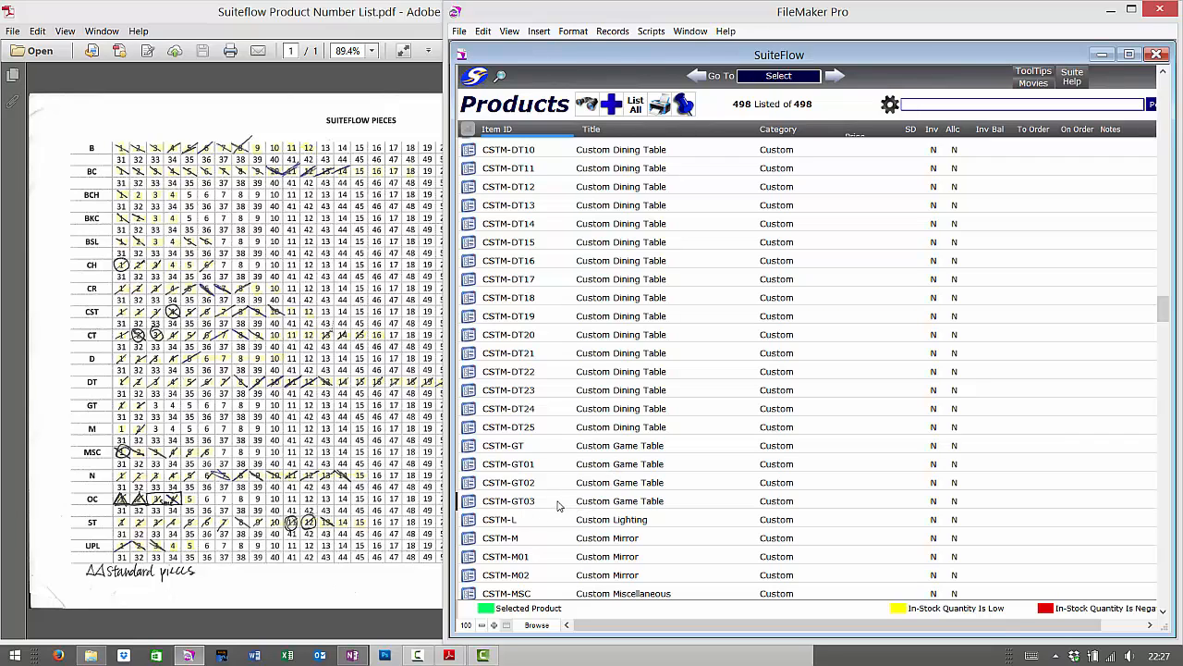
- Open the CSTM-GT02 Custom Game Table record to check its picture, then go Home
left_click(470, 483)
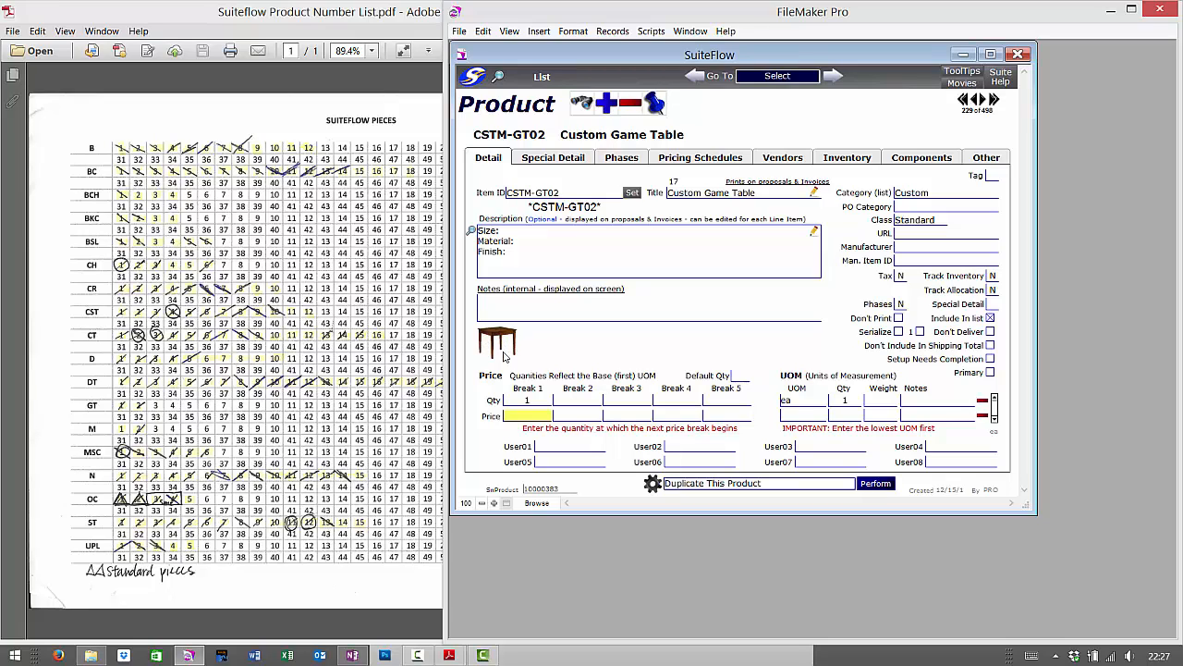
left_click(460, 87)
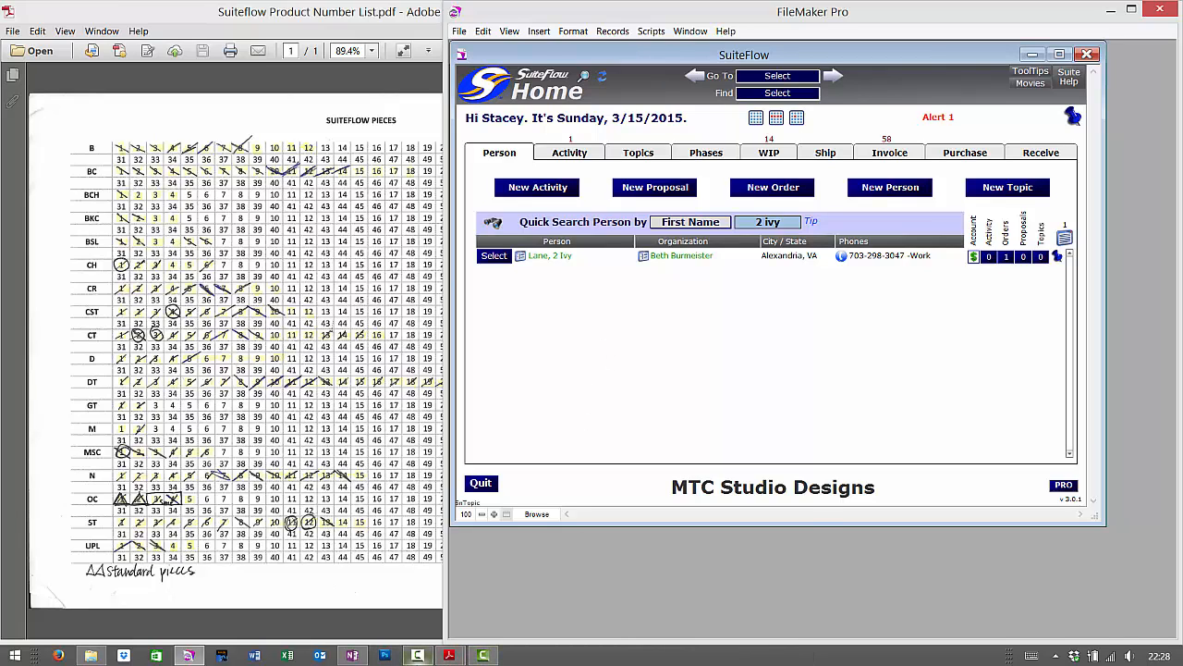
mouse_move(418, 655)
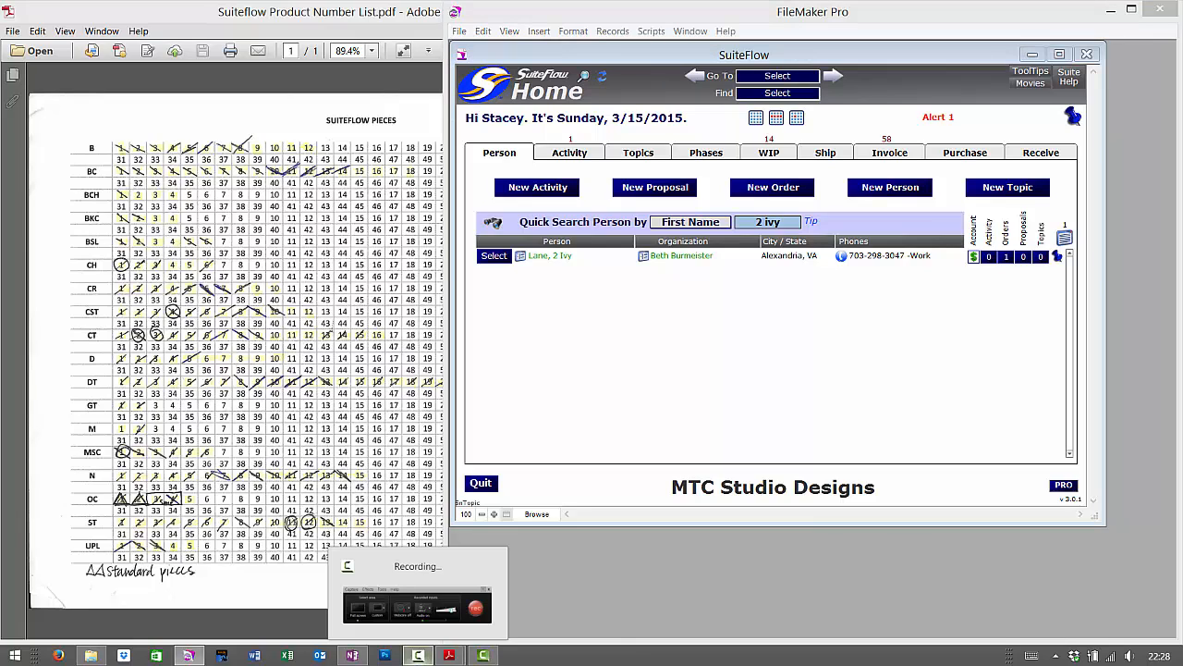